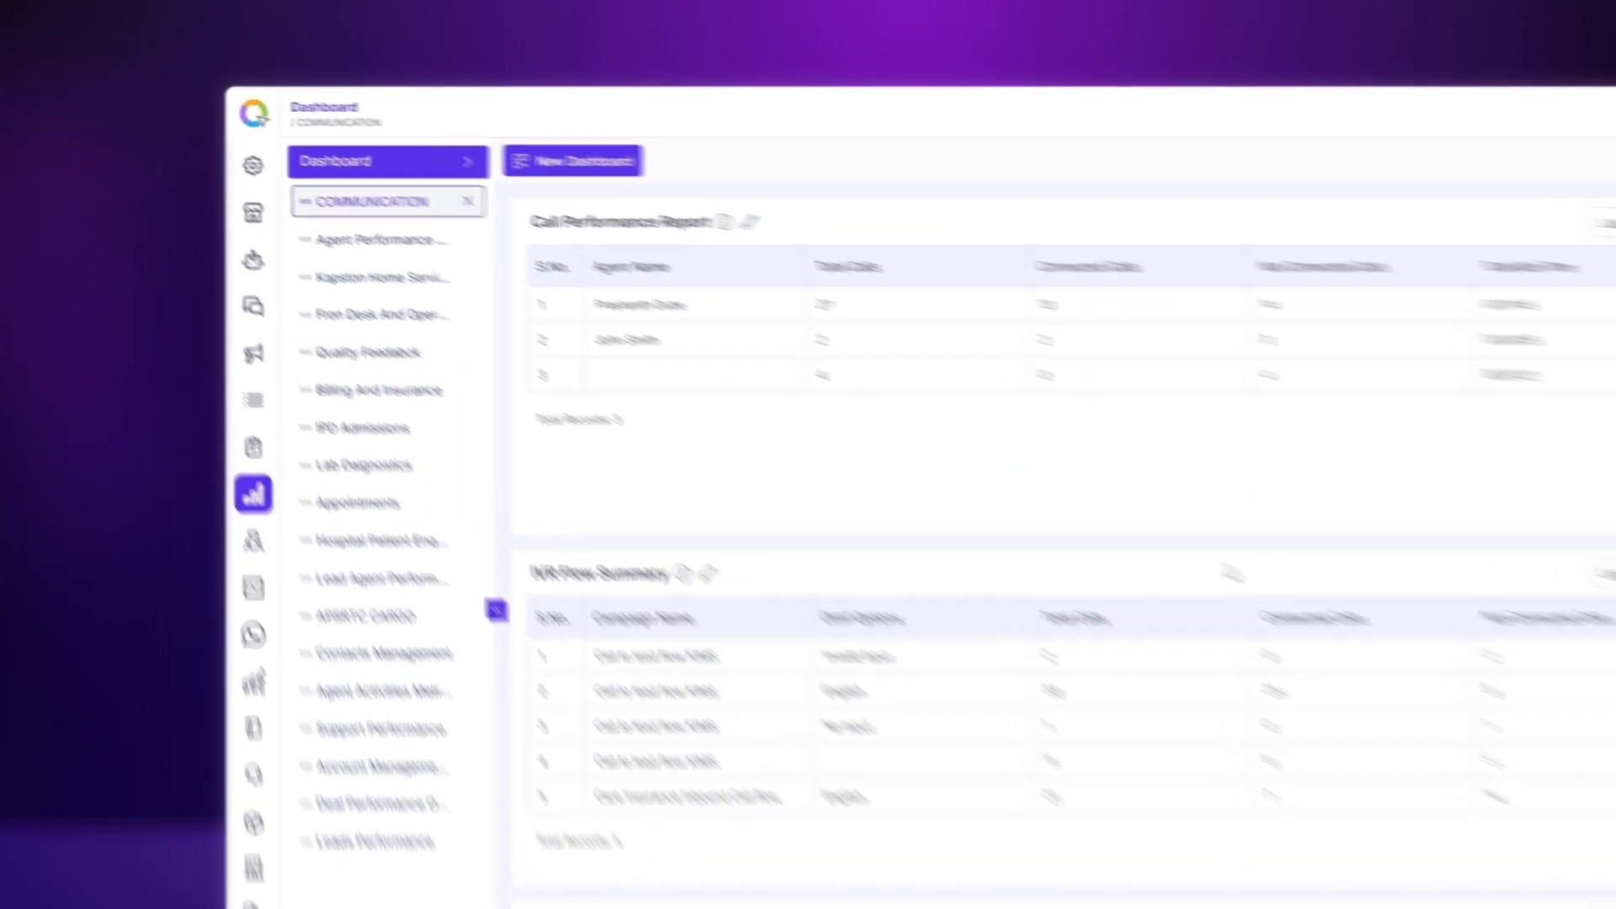
# Open the Cloud Telephony add-on and review its activated virtual numbers and the virtual number purchase panel
pyautogui.click(298, 246)
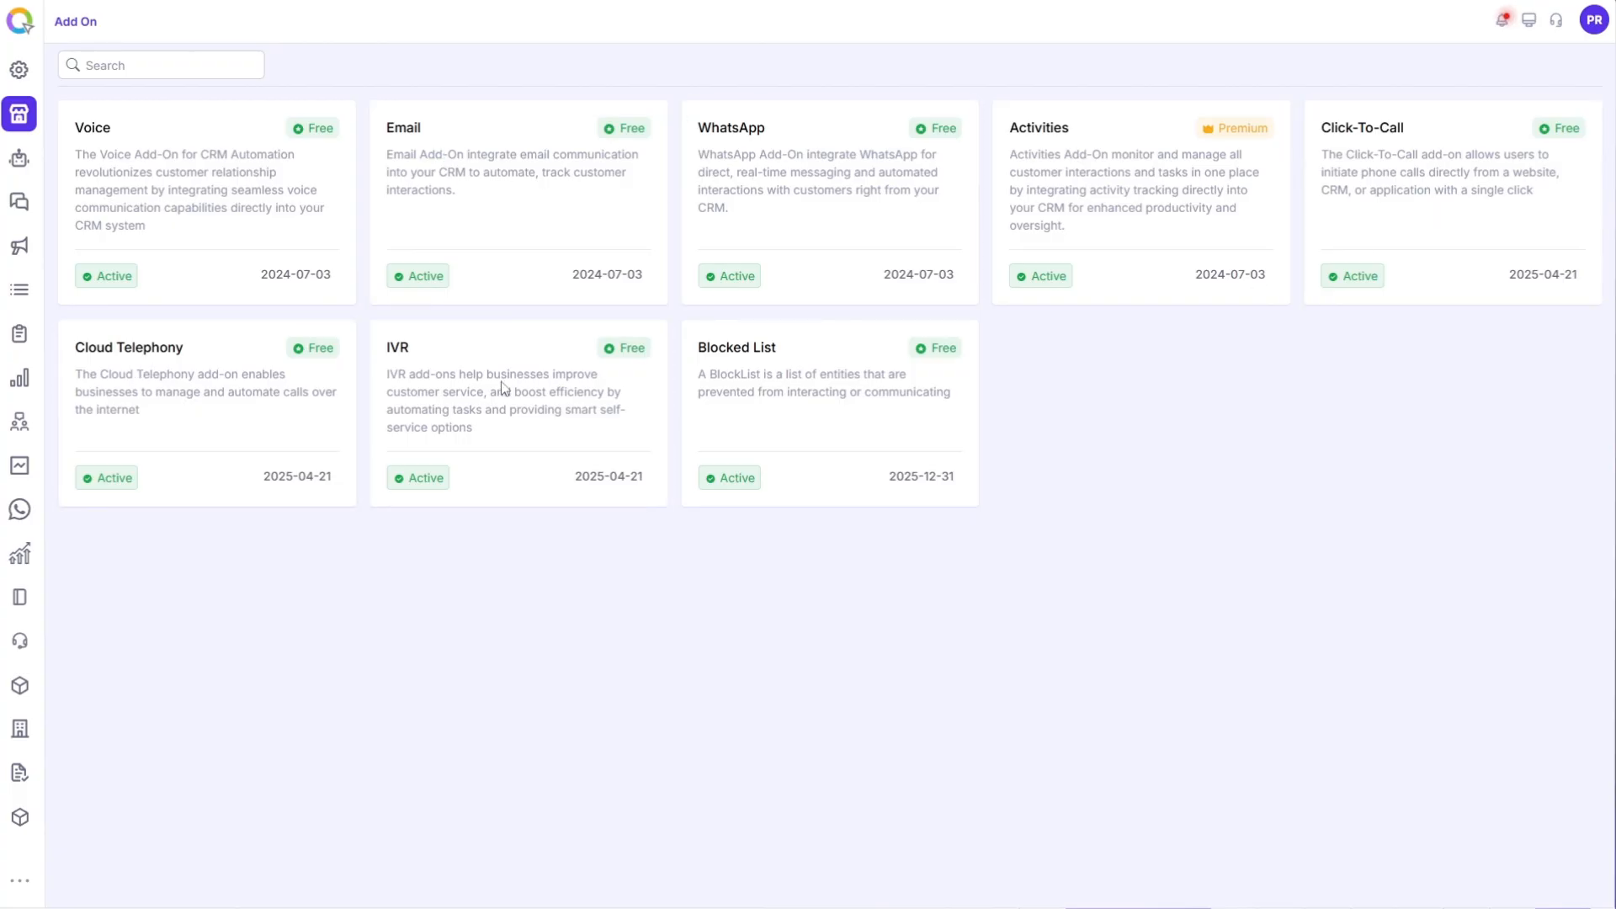
pyautogui.click(116, 486)
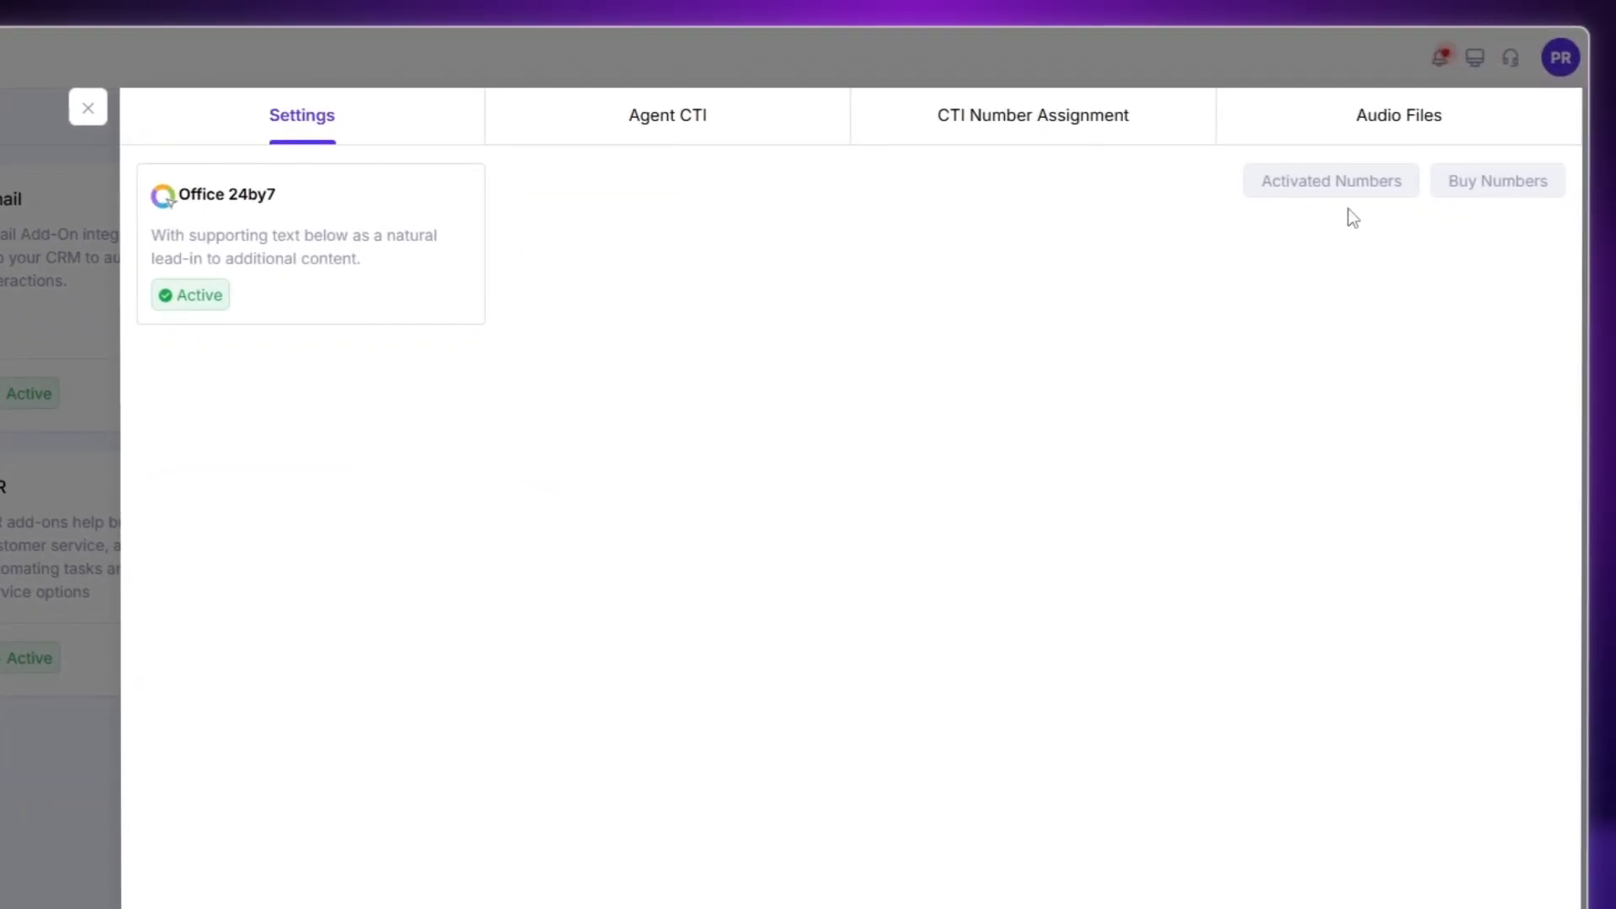
pyautogui.click(1348, 186)
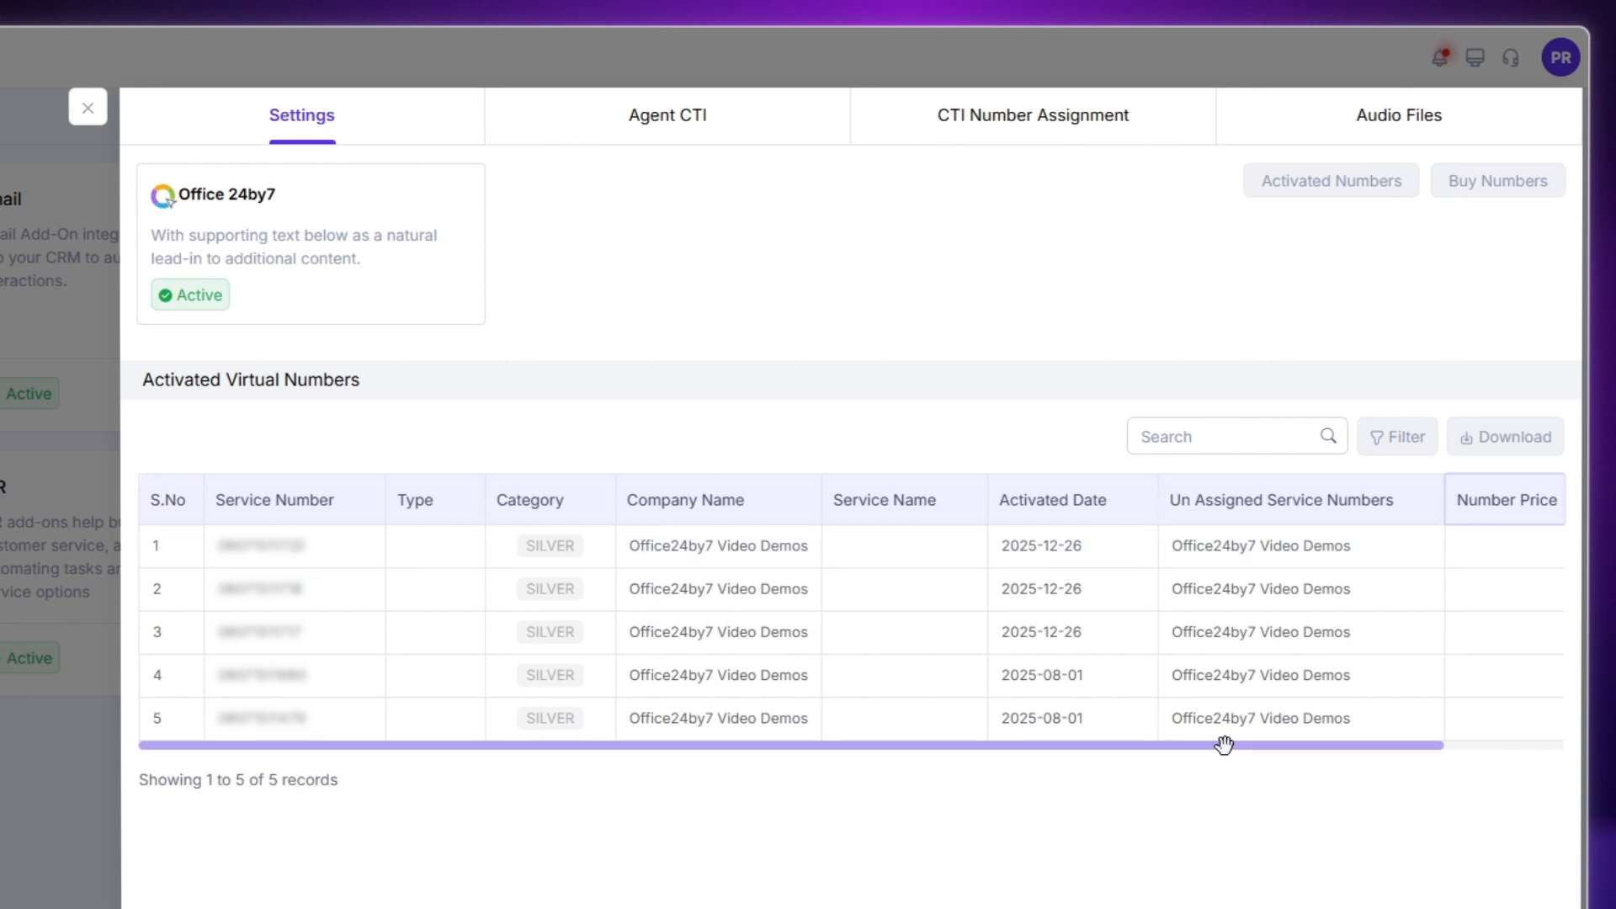
pyautogui.moveTo(1265, 744); pyautogui.dragTo(1389, 742)
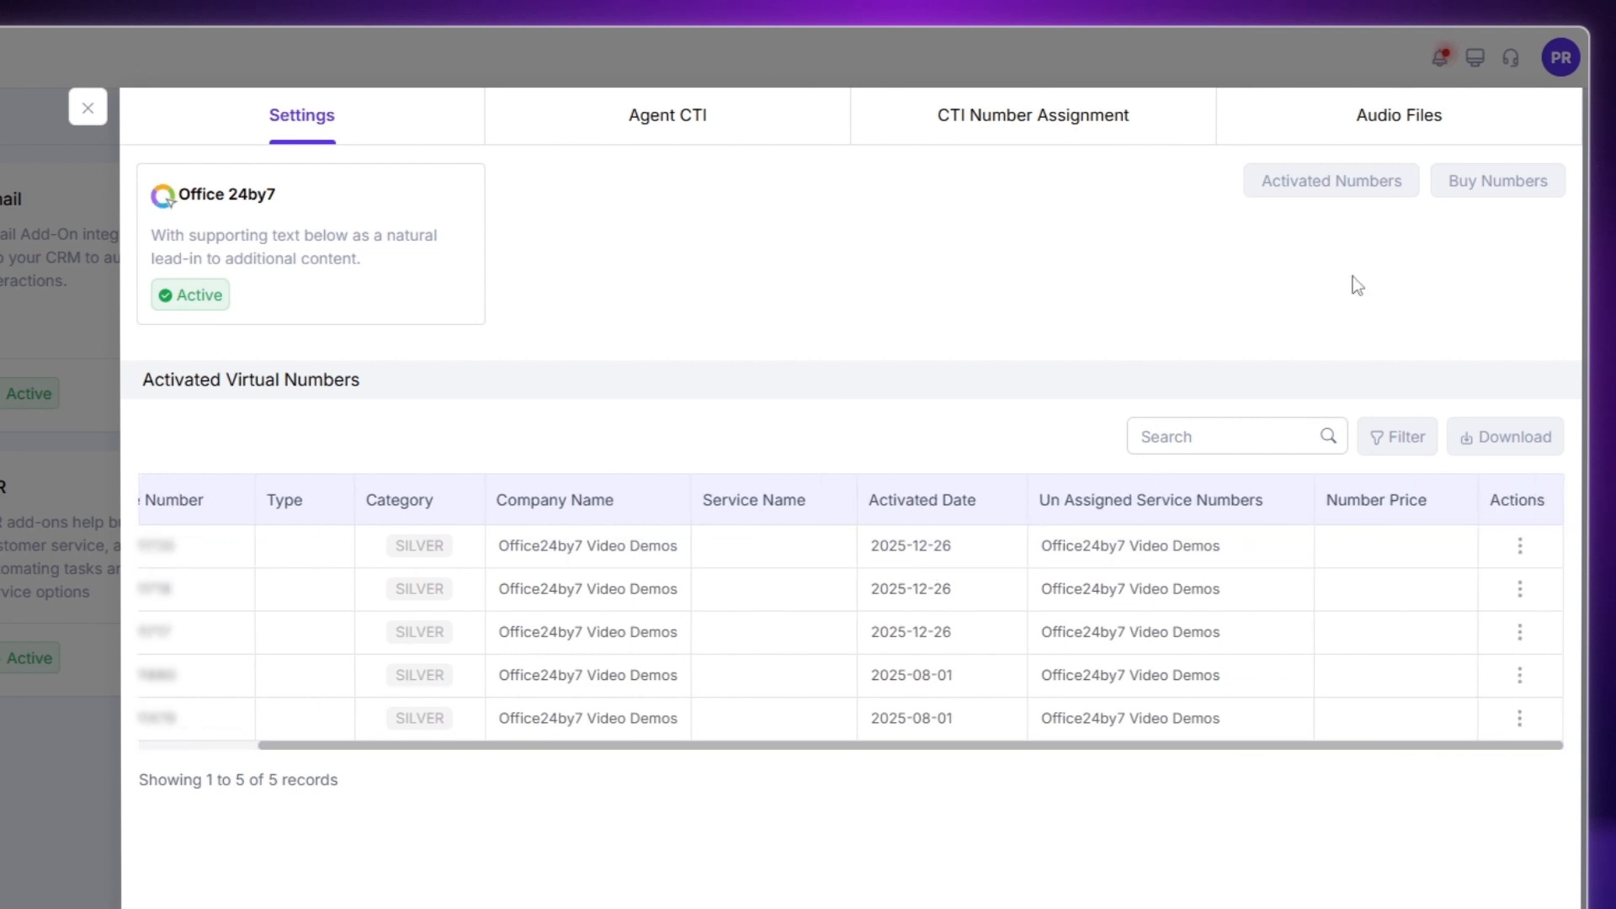
pyautogui.click(1469, 198)
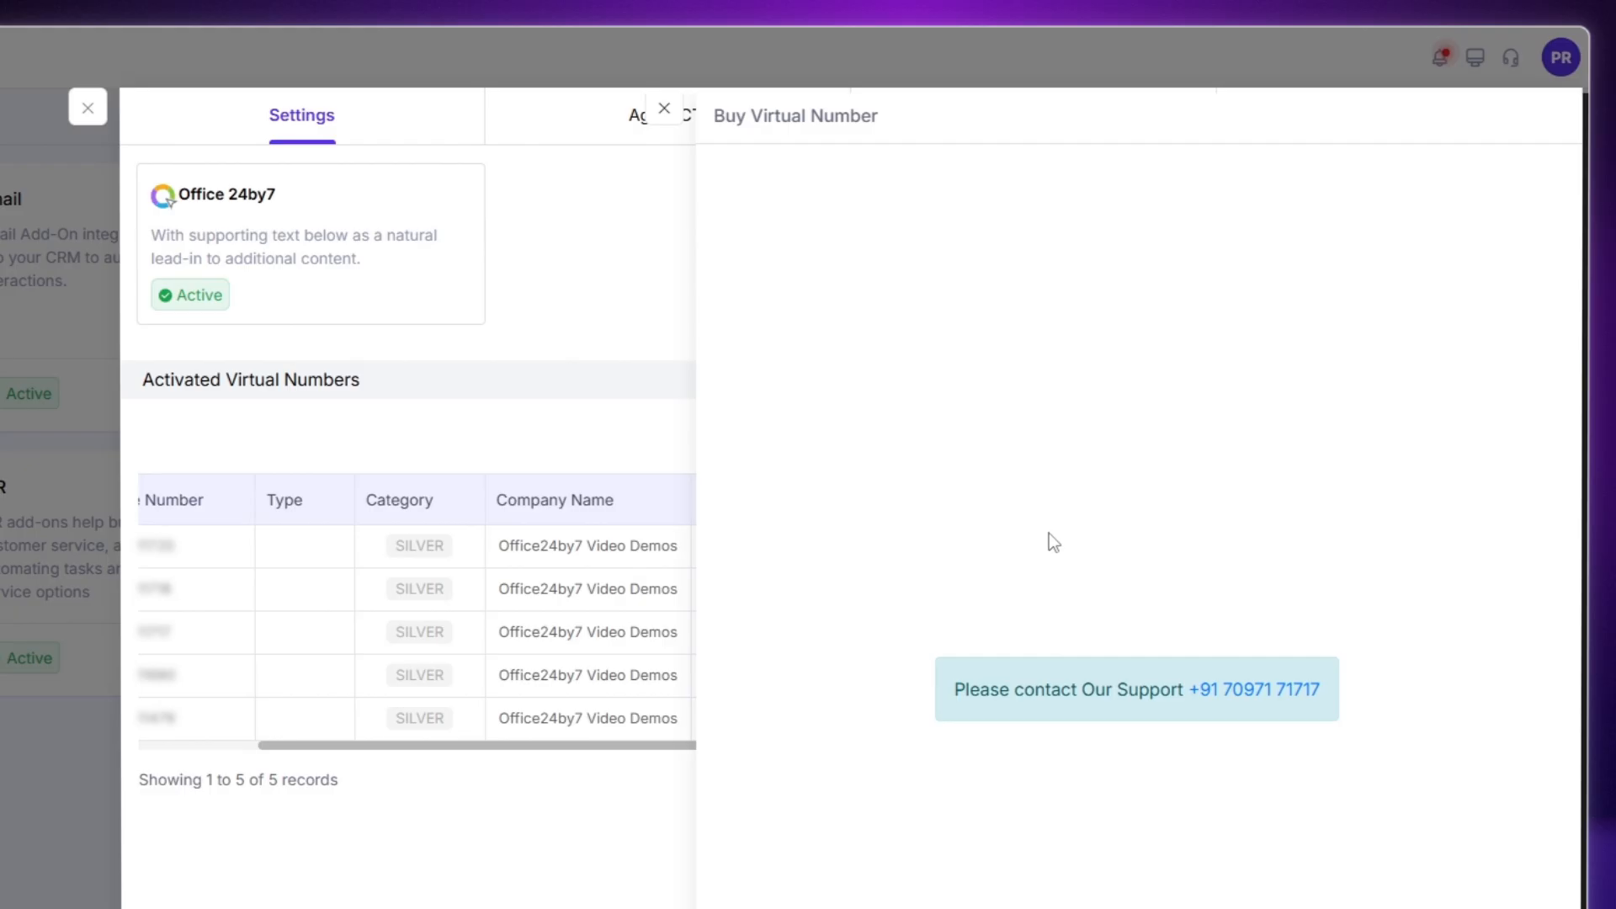
pyautogui.click(670, 112)
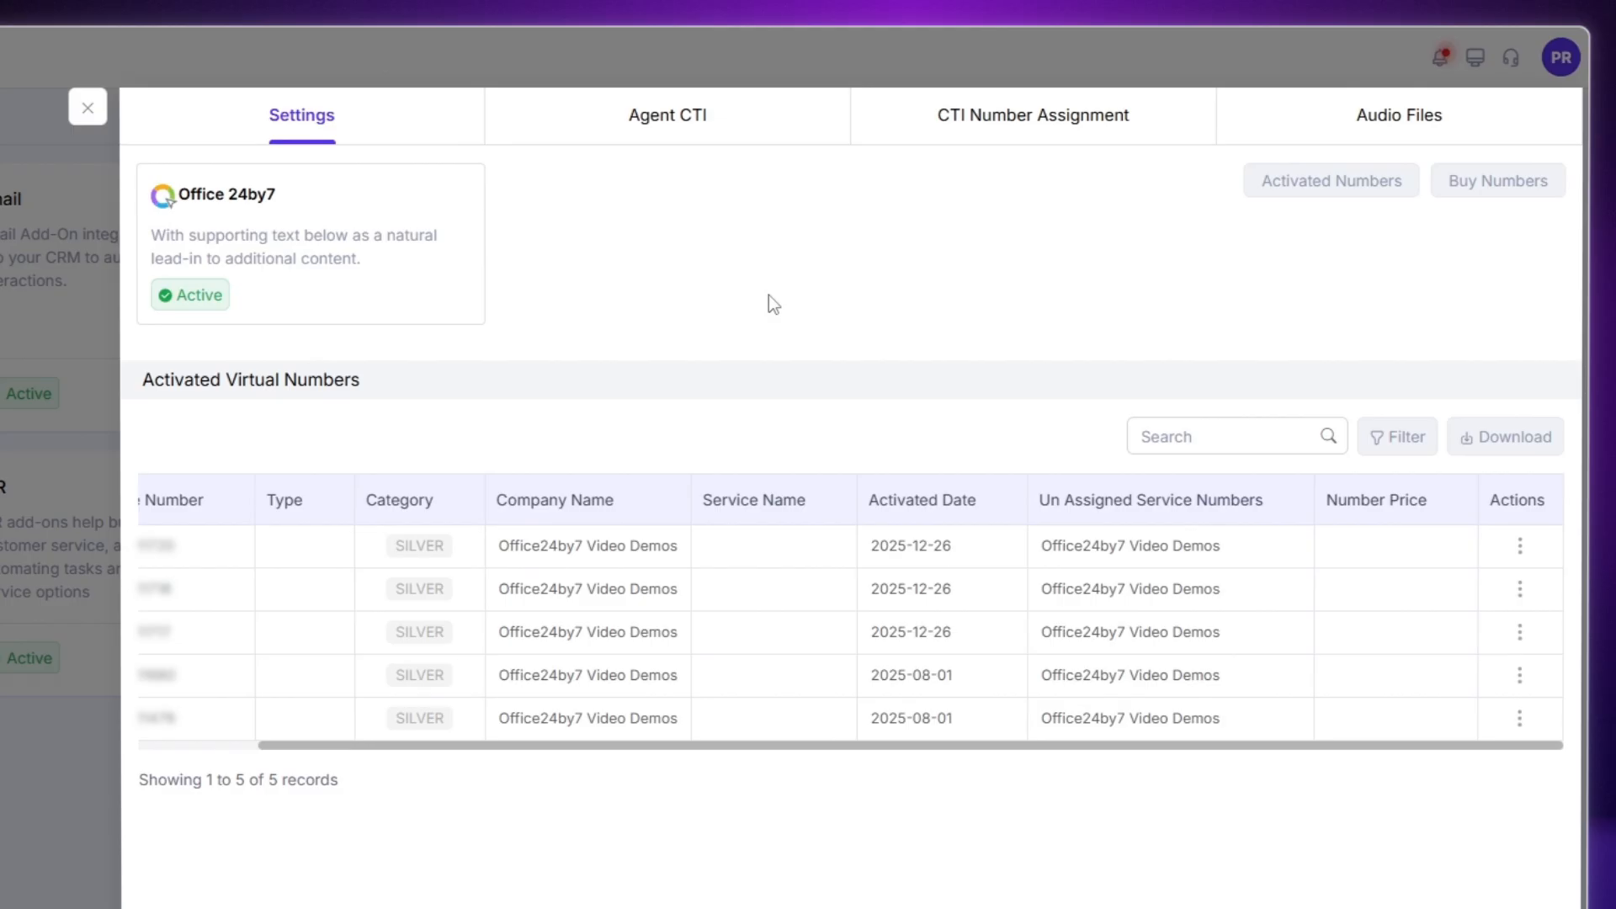
# Start a new Agent CTI named Sales and assign the first two available service numbers to it
pyautogui.click(669, 130)
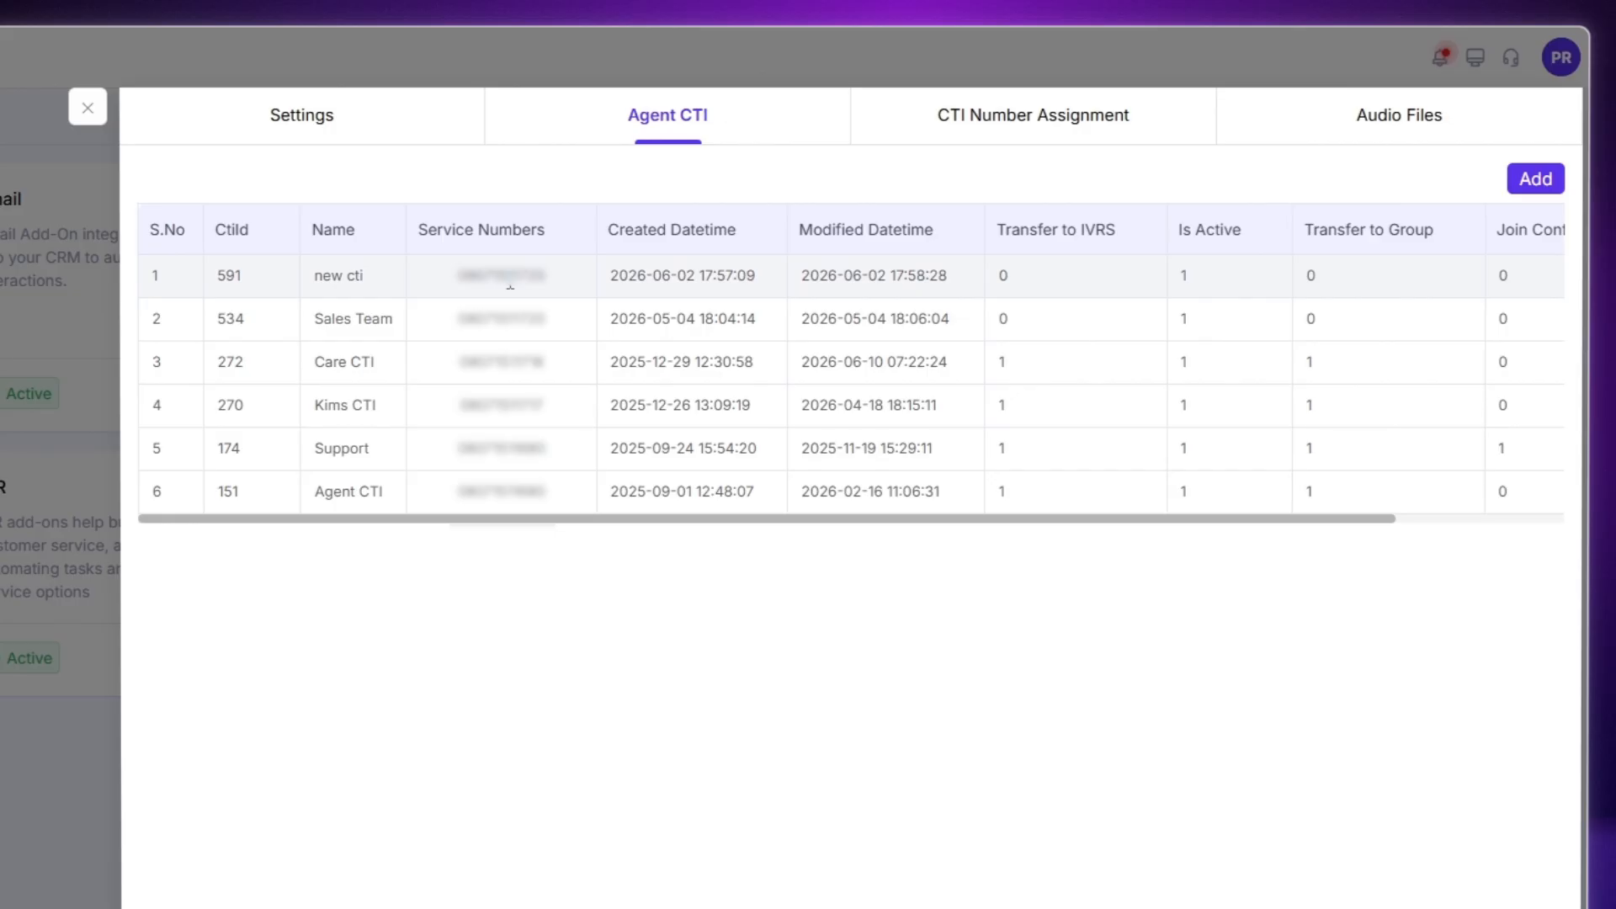
pyautogui.click(1536, 179)
pyautogui.click(1218, 213)
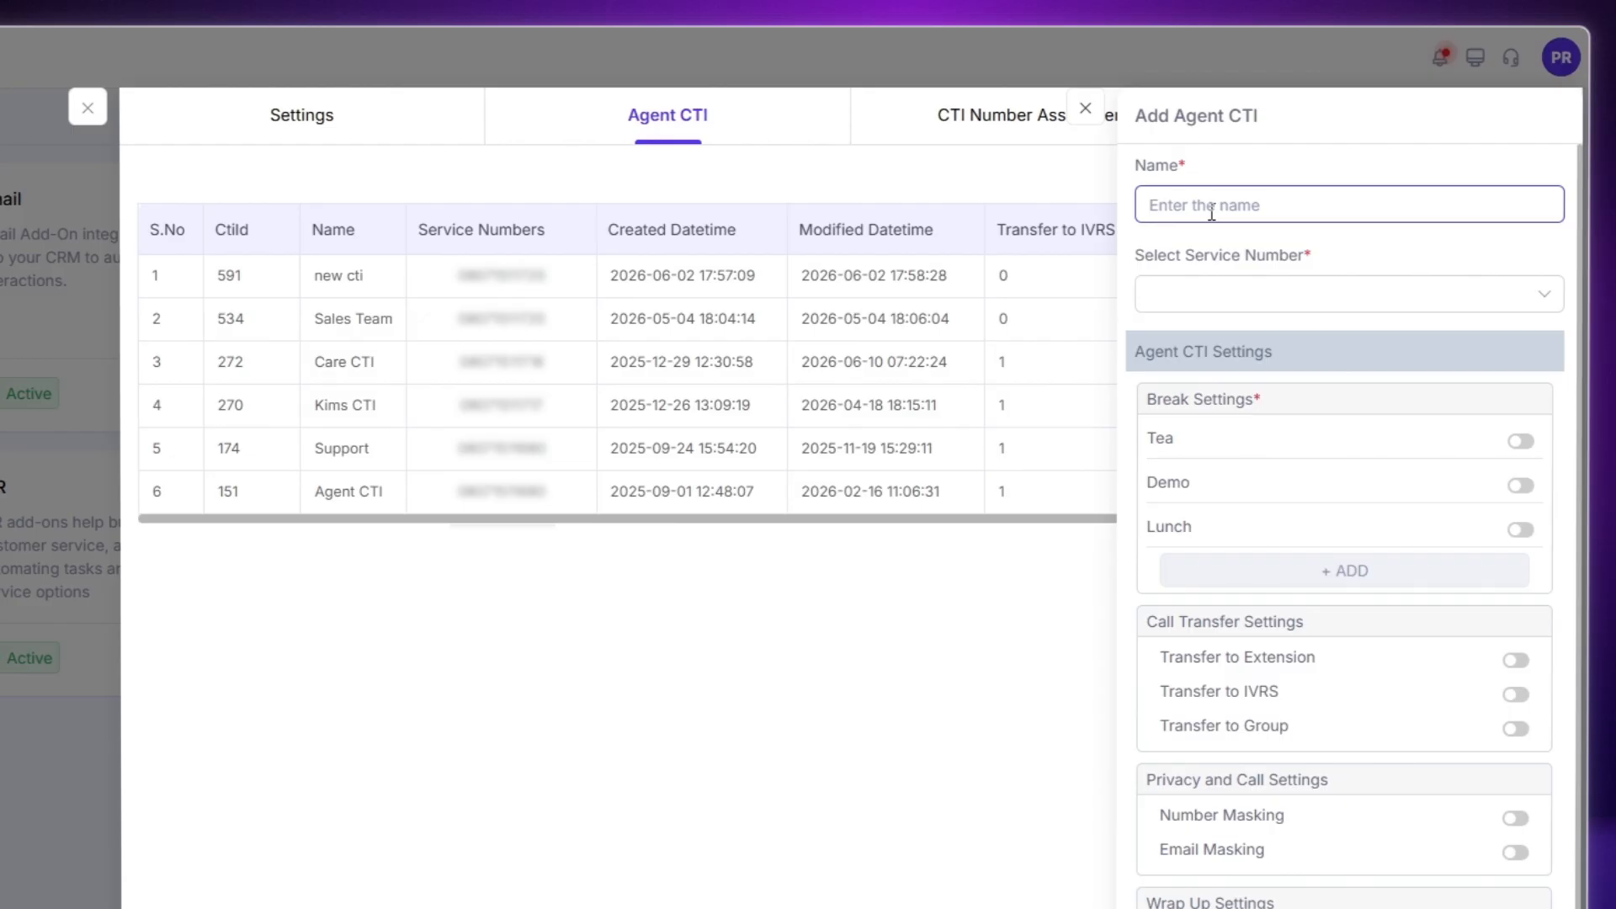
pyautogui.write('Sales')
pyautogui.click(1323, 306)
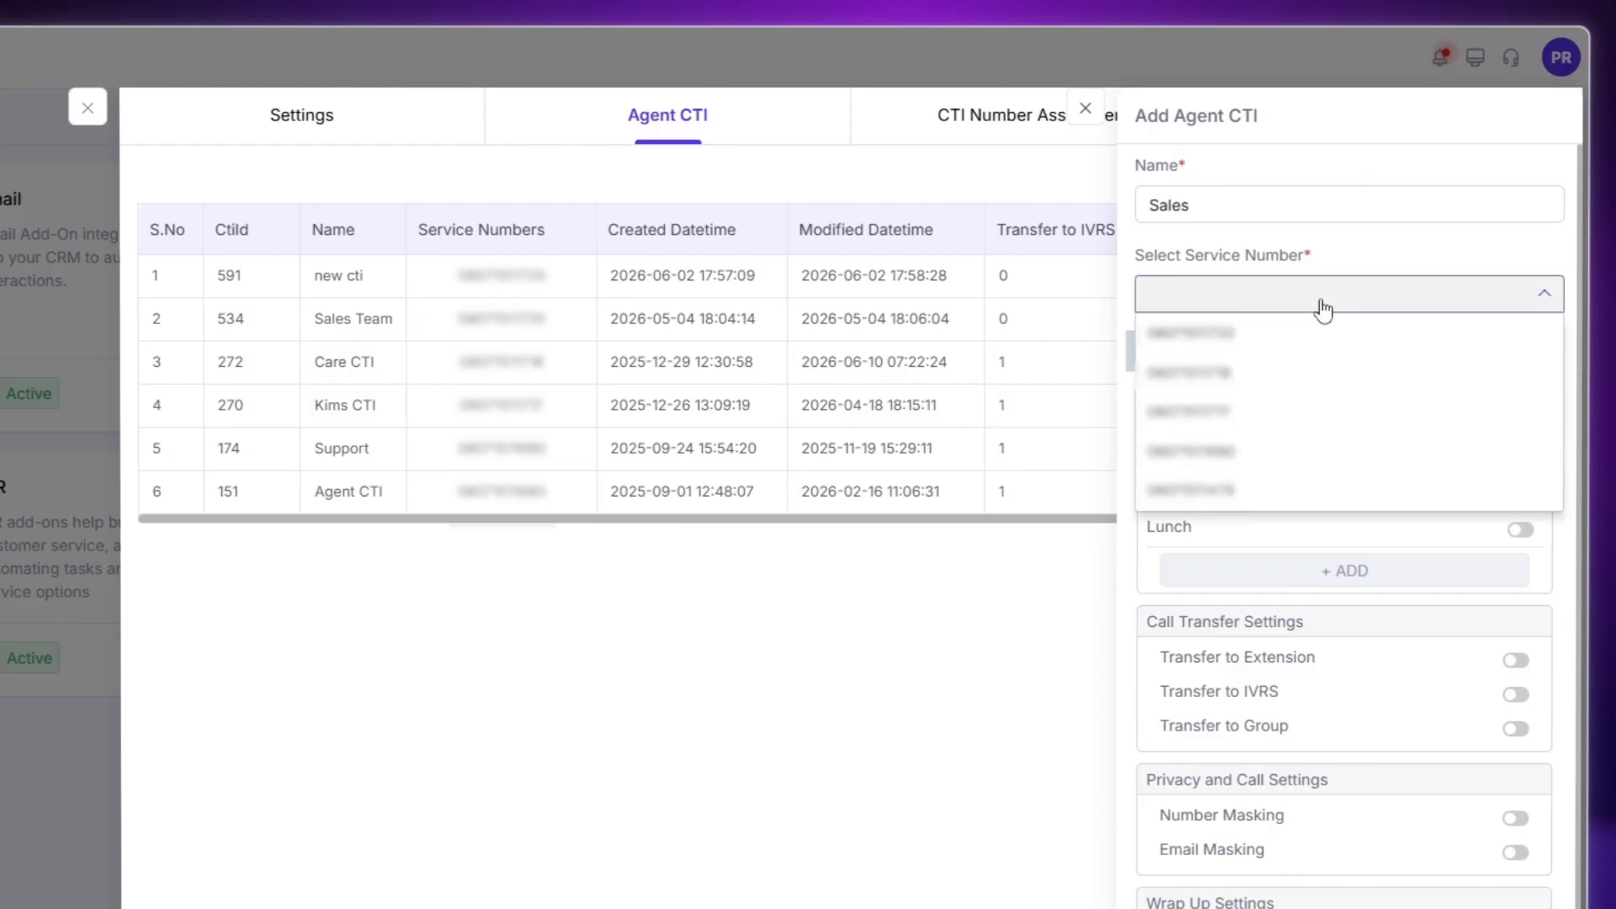
pyautogui.click(1228, 345)
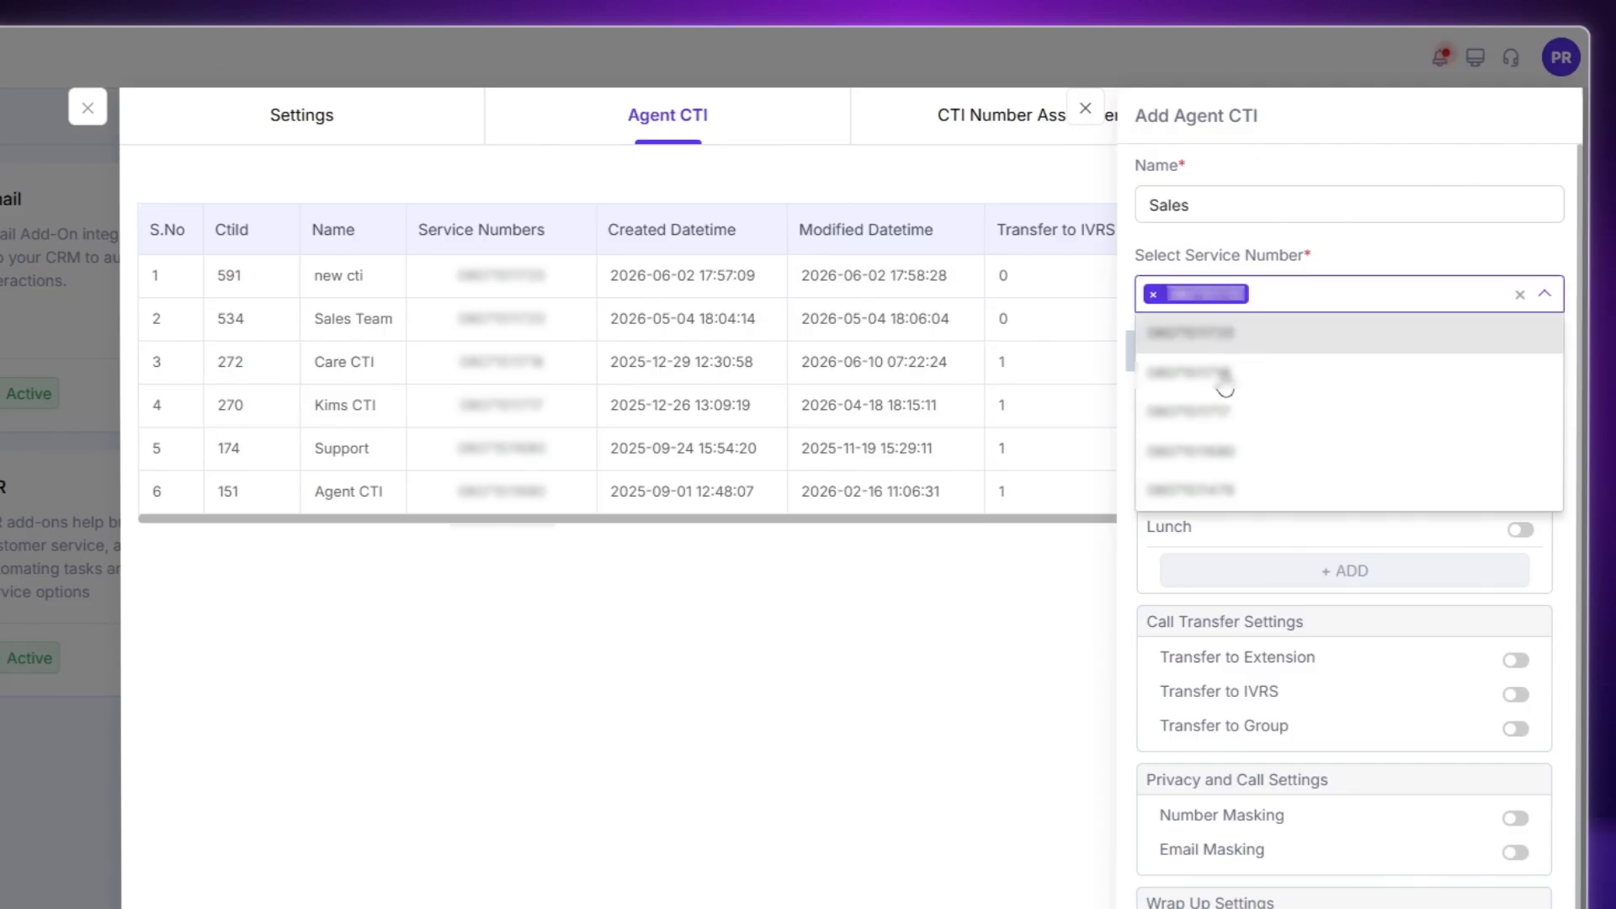
pyautogui.click(1225, 383)
pyautogui.click(1372, 267)
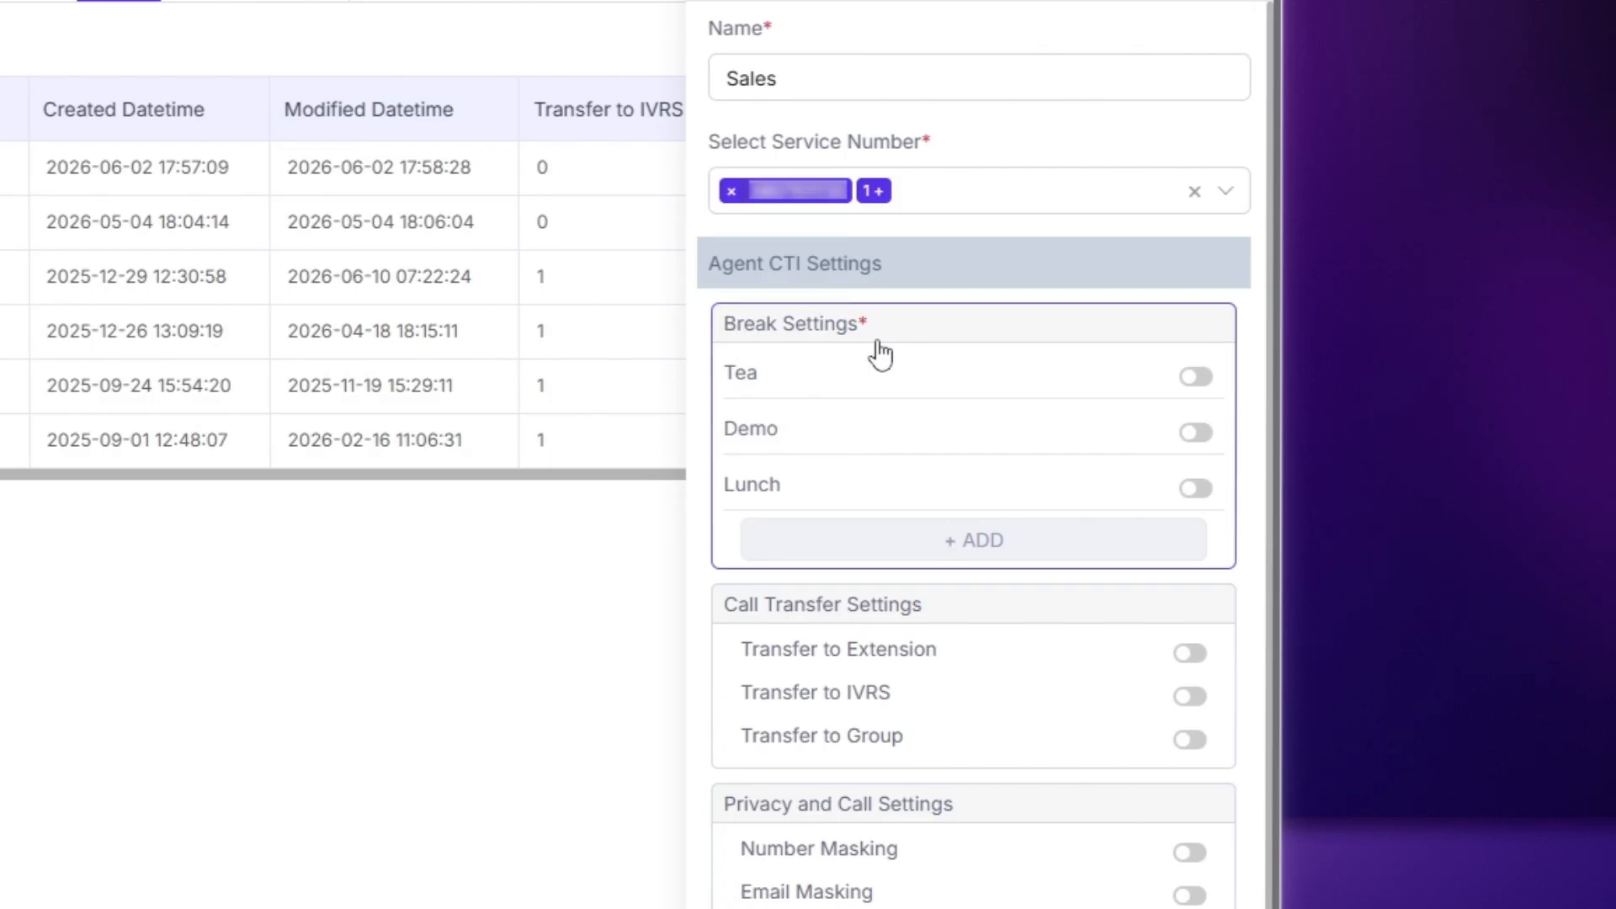
# Enable the Tea break for the Sales CTI with a break duration of 20 minutes
pyautogui.click(1196, 381)
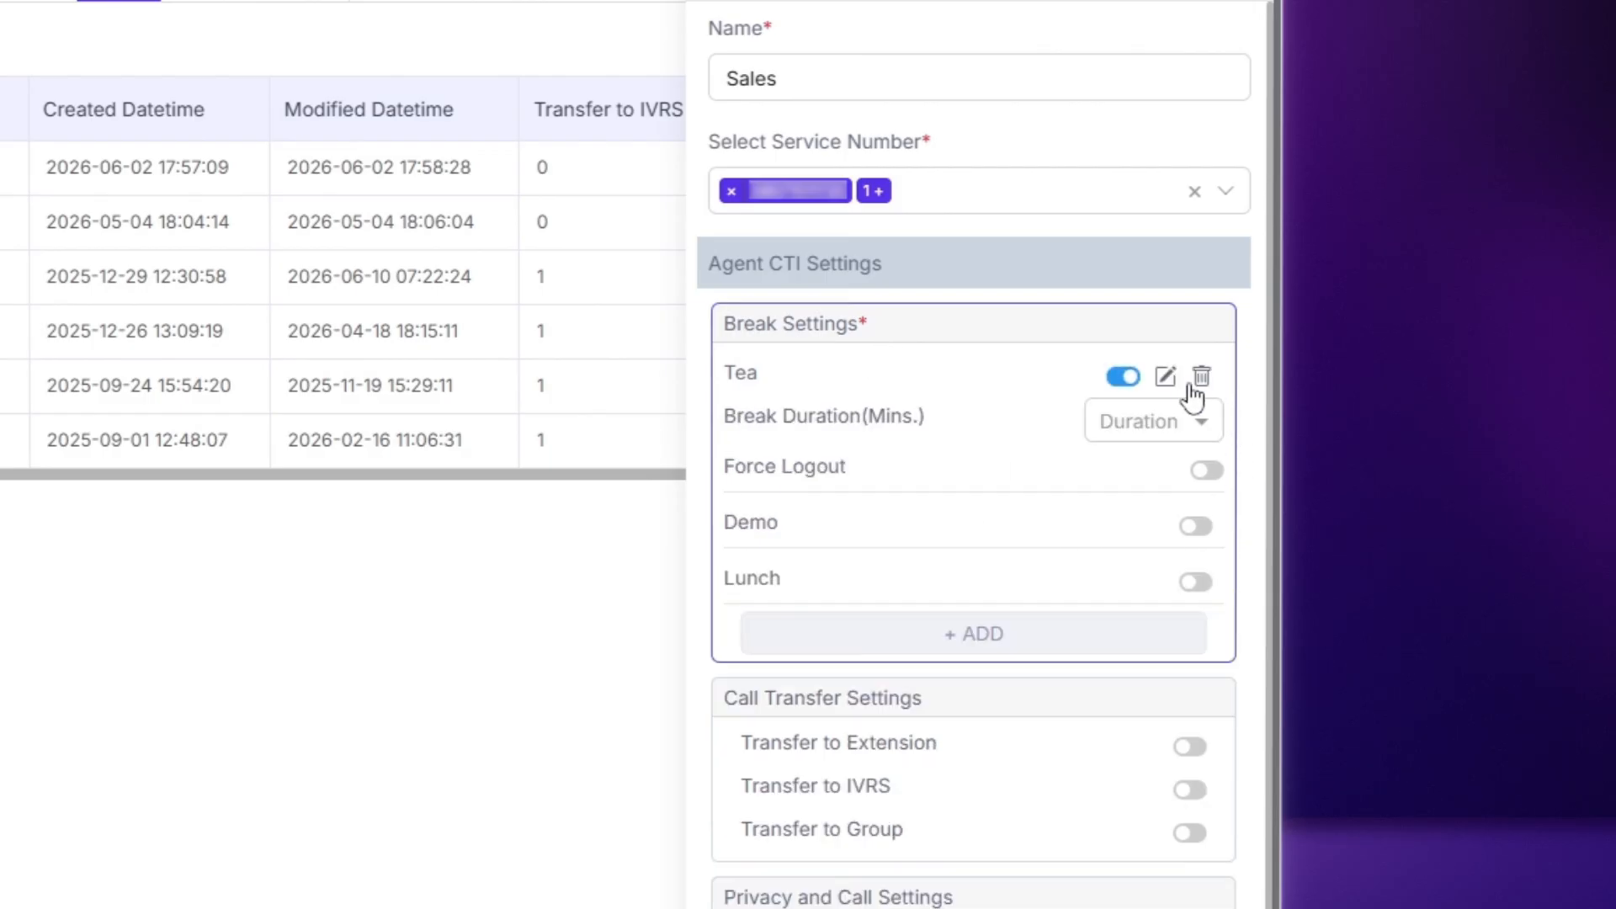
pyautogui.click(1125, 381)
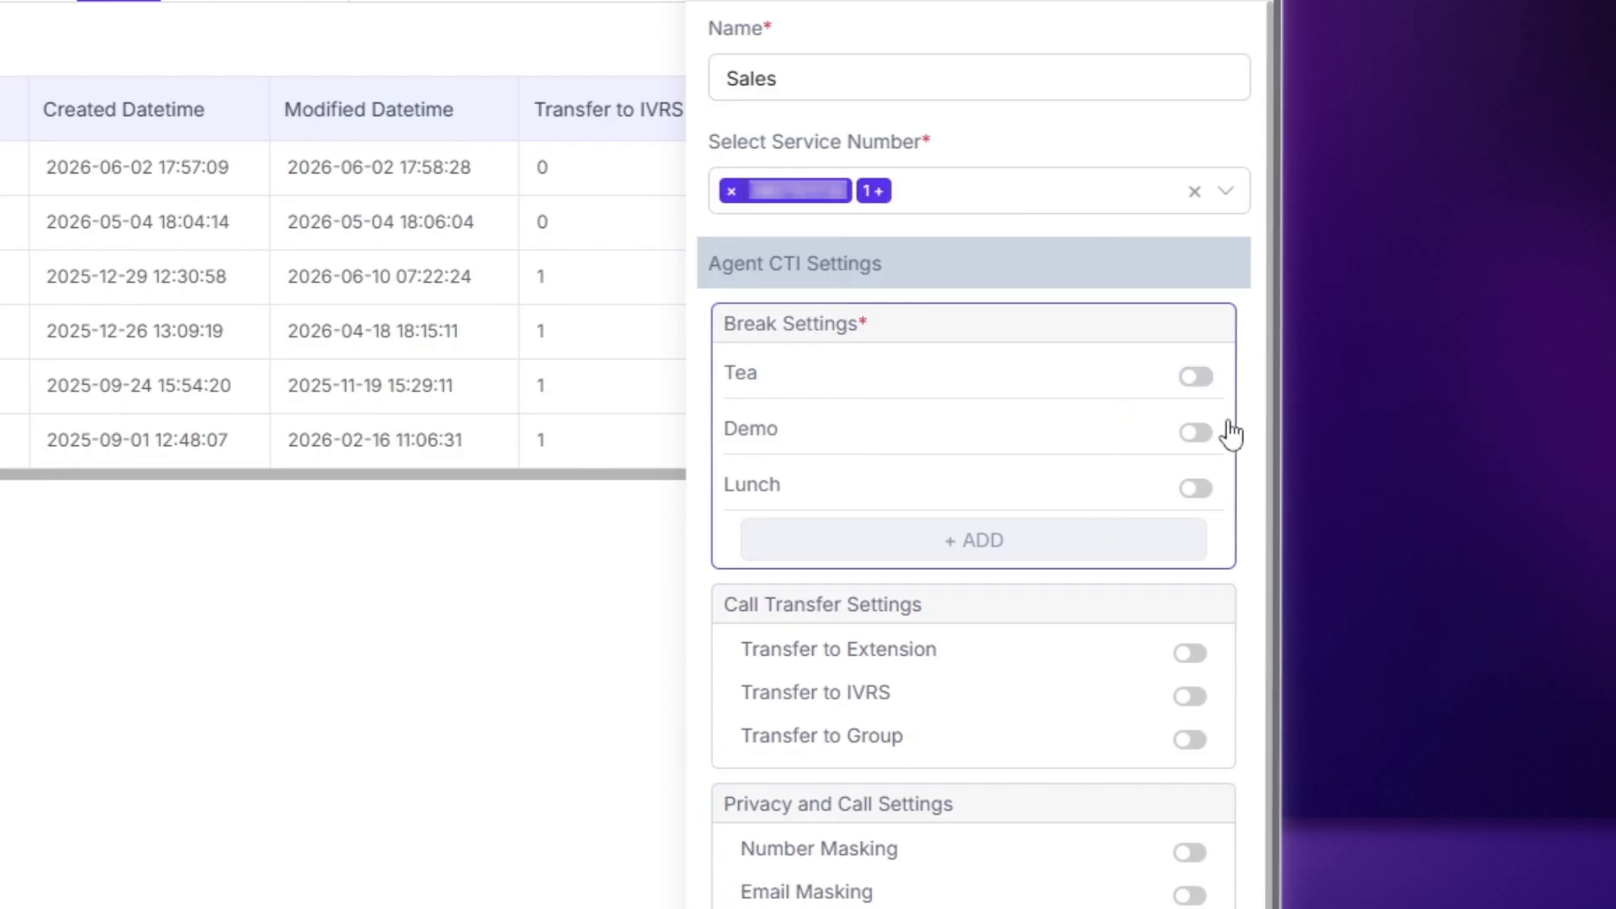
pyautogui.click(1197, 377)
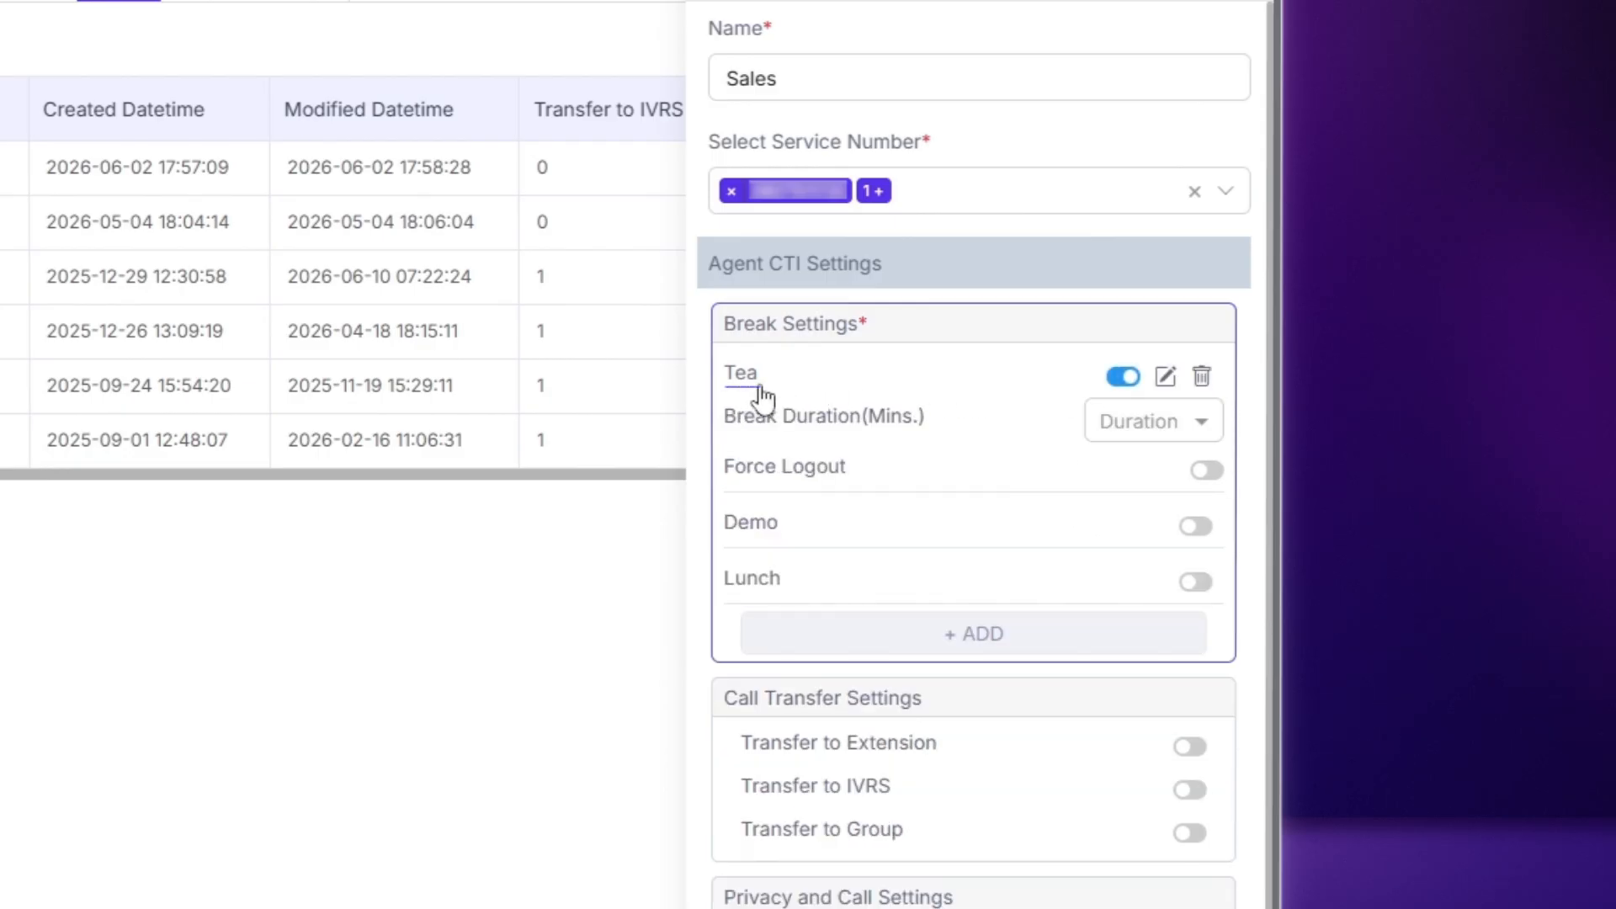
pyautogui.click(1202, 425)
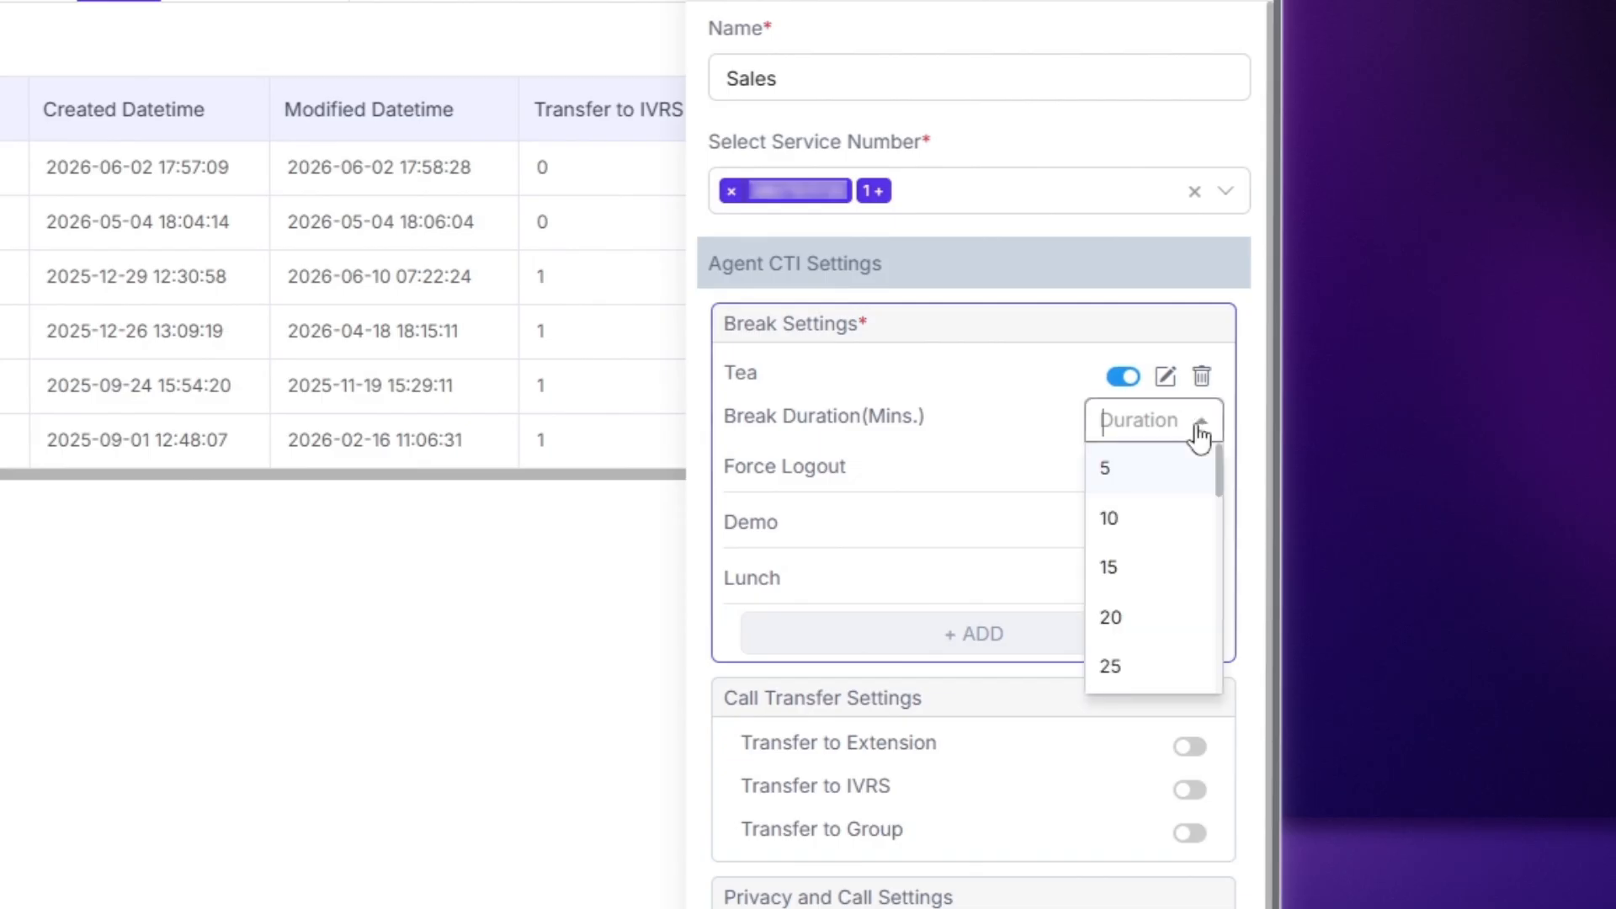
pyautogui.click(1116, 612)
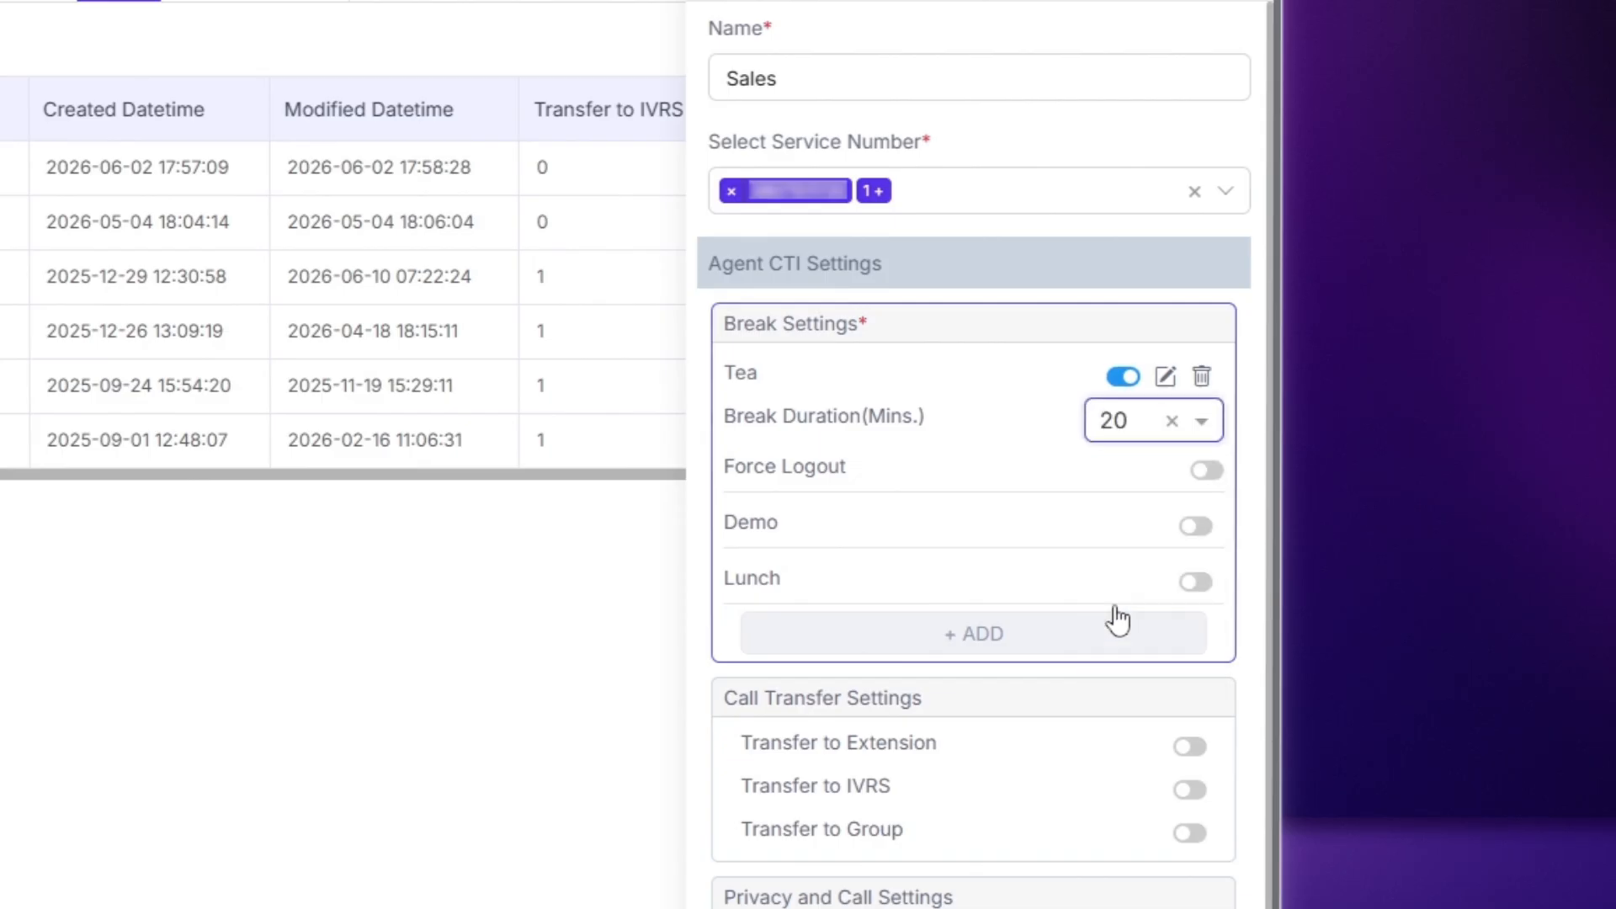
# Add a new break type named Snacks to the break settings and save it
pyautogui.click(974, 636)
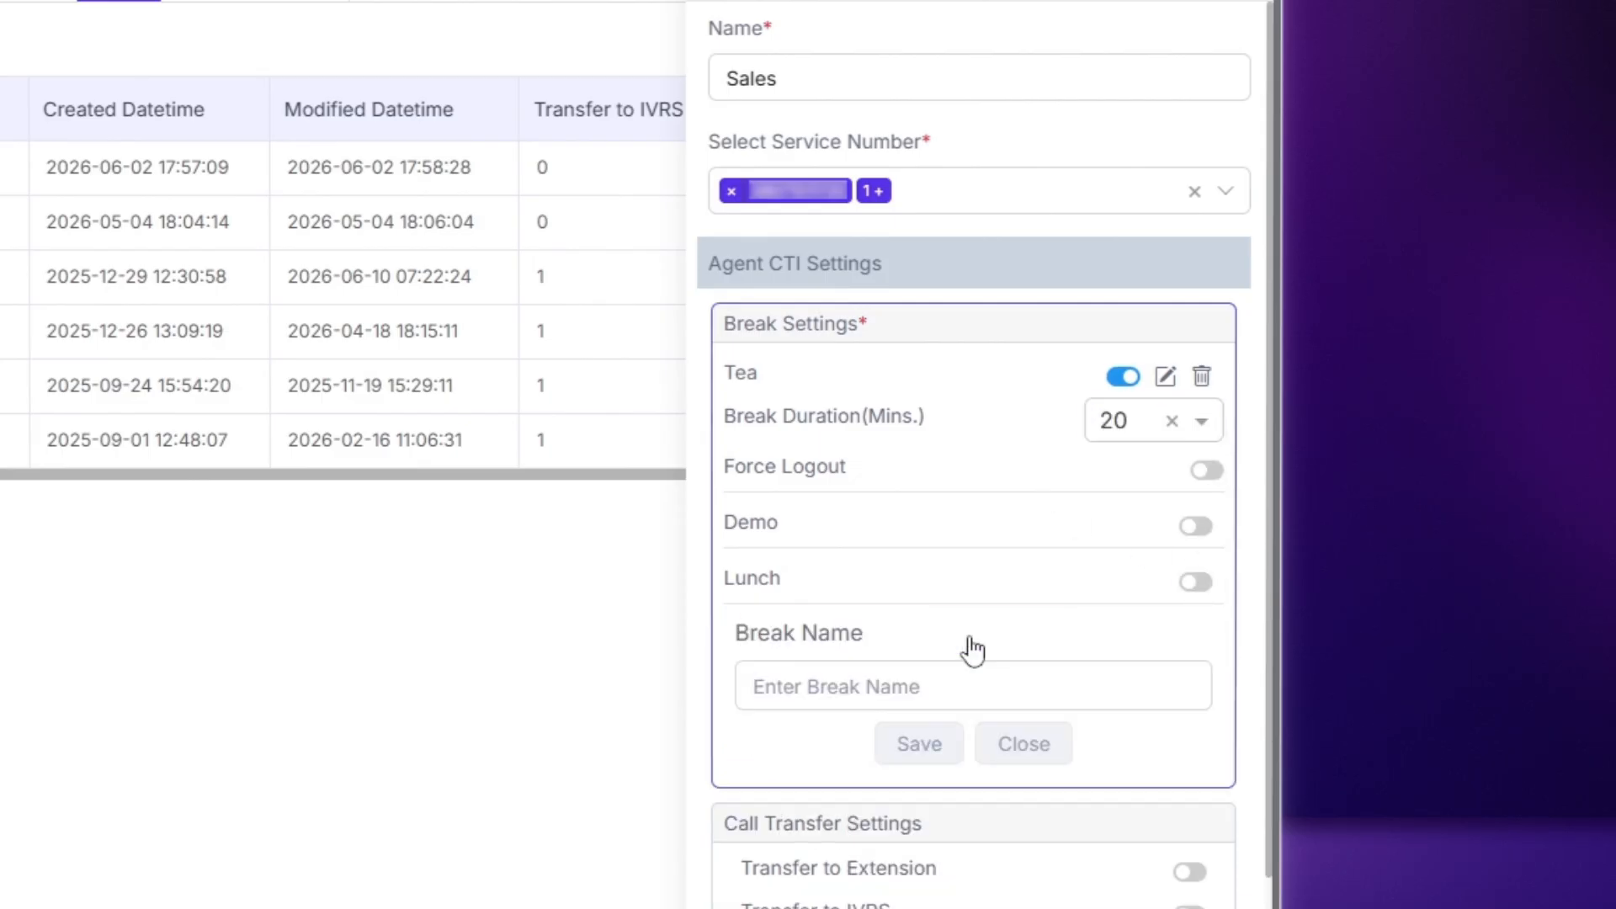
pyautogui.click(879, 686)
pyautogui.write('Snack')
pyautogui.click(919, 744)
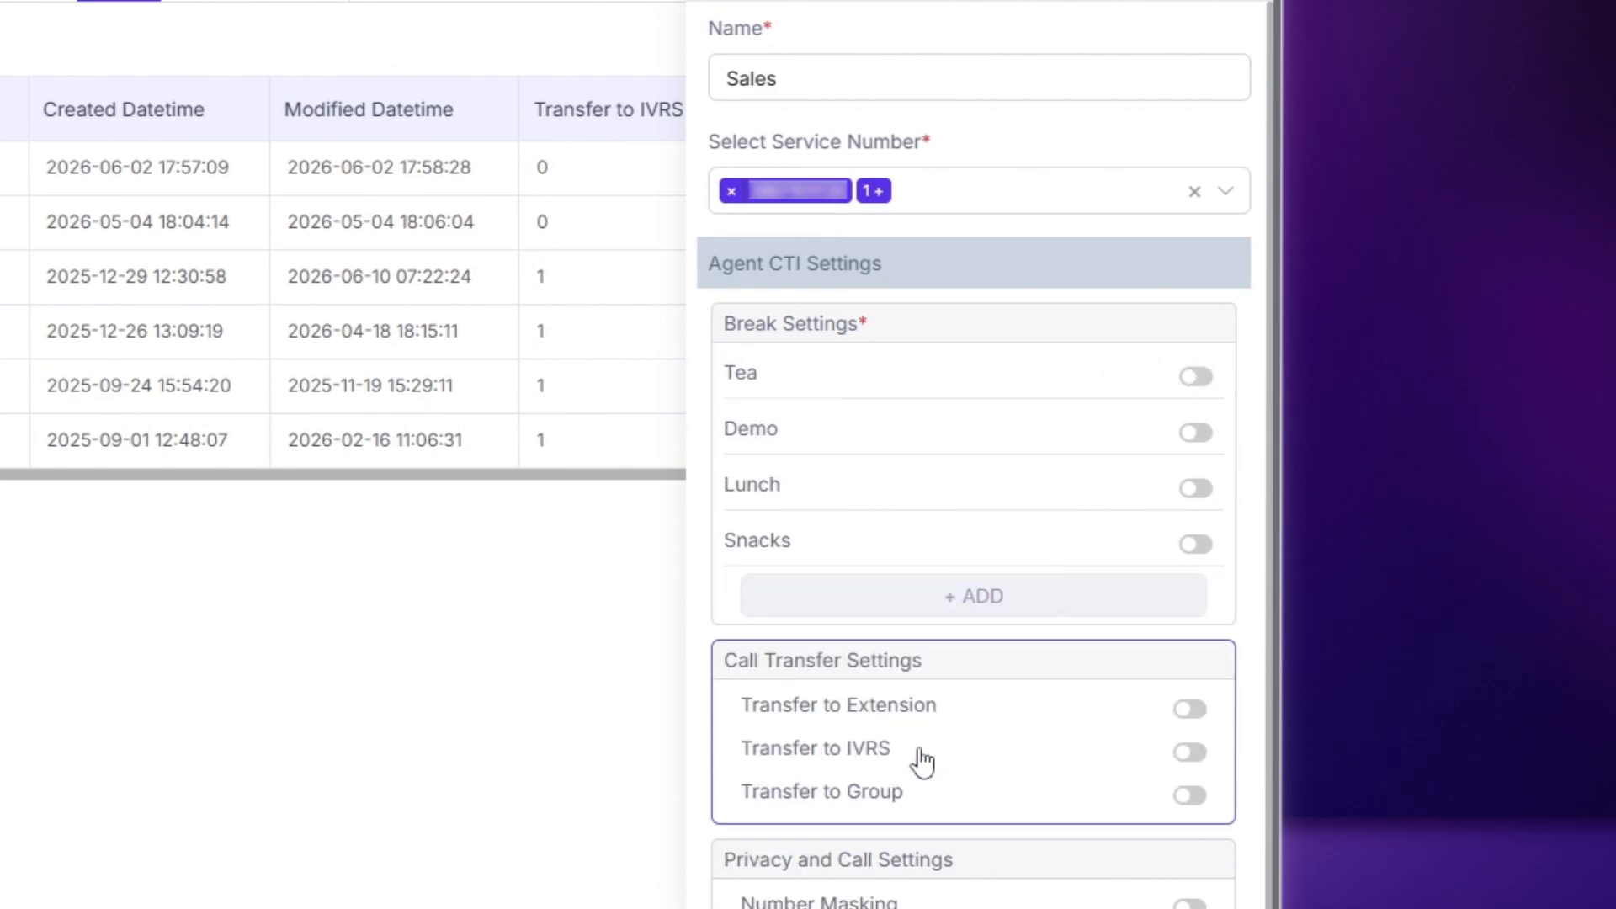
# Enable the Snacks break with a duration of 20 minutes and turn on Force Logout for it
pyautogui.click(1207, 551)
pyautogui.click(1180, 601)
pyautogui.click(1136, 770)
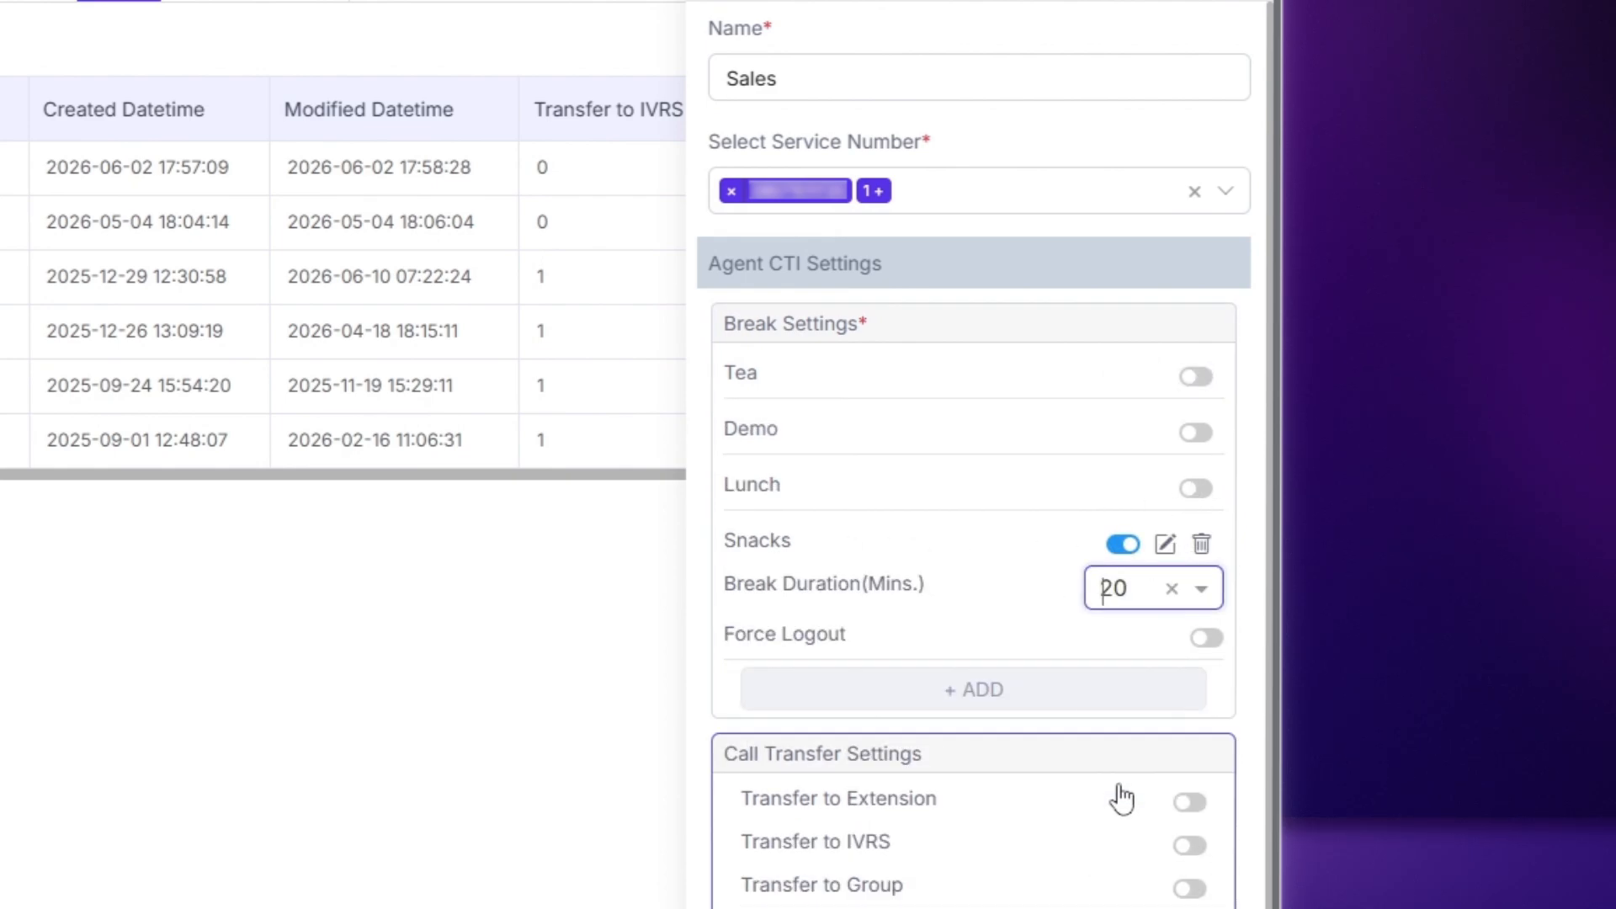
pyautogui.click(1205, 639)
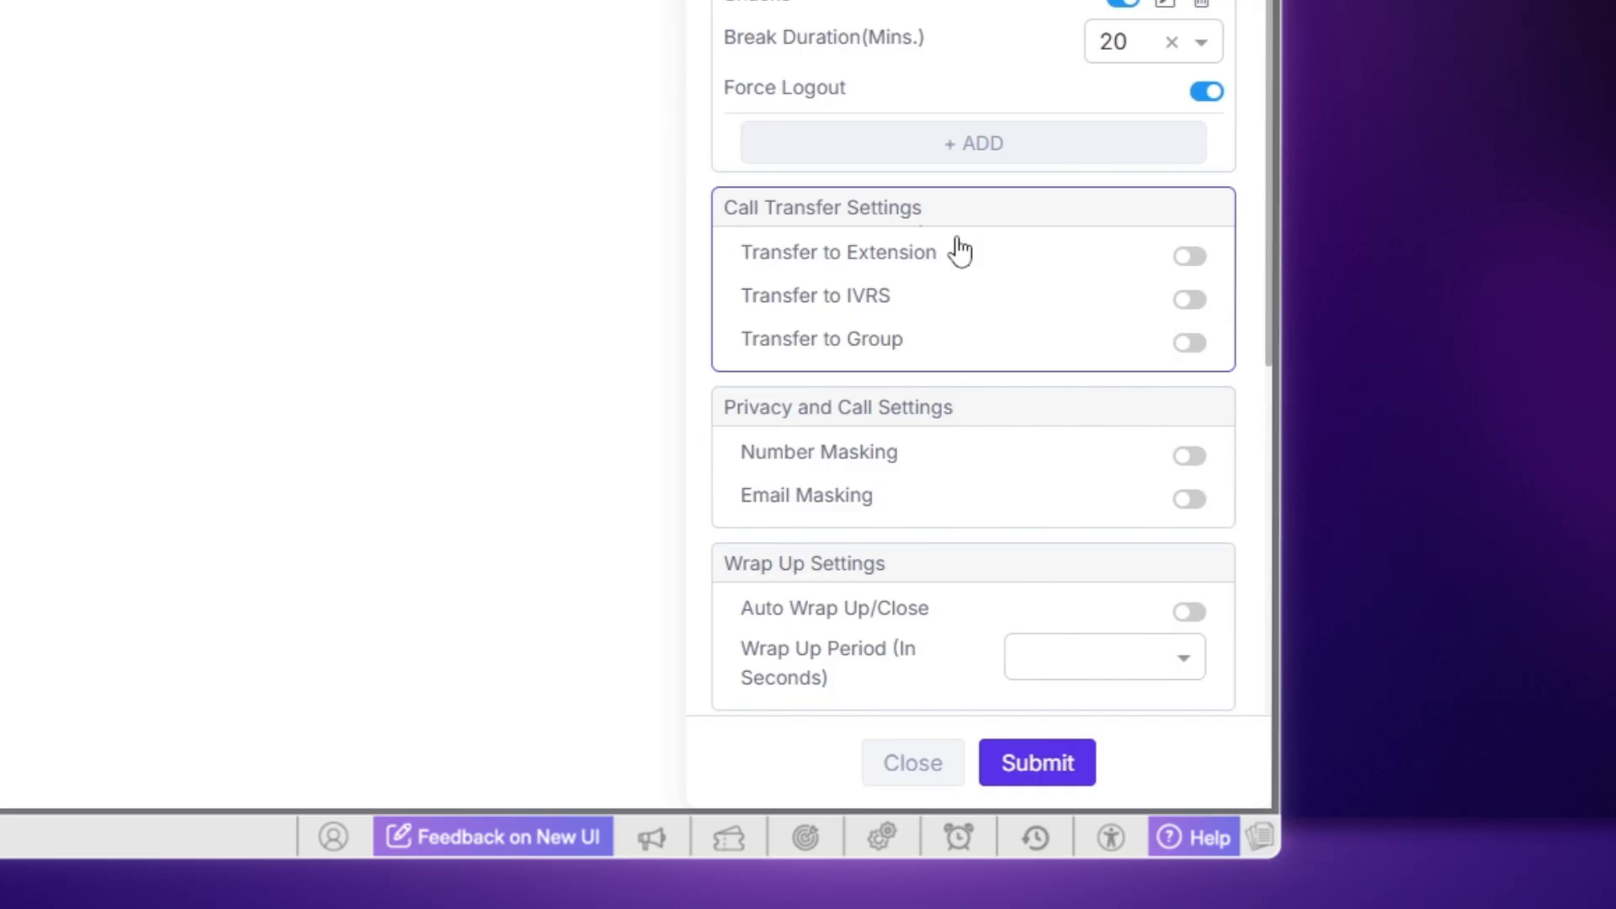
# Enable call transfer to Extension, IVRS and Group, and turn on Number Masking and Email Masking
pyautogui.click(1189, 268)
pyautogui.click(1183, 305)
pyautogui.click(1187, 360)
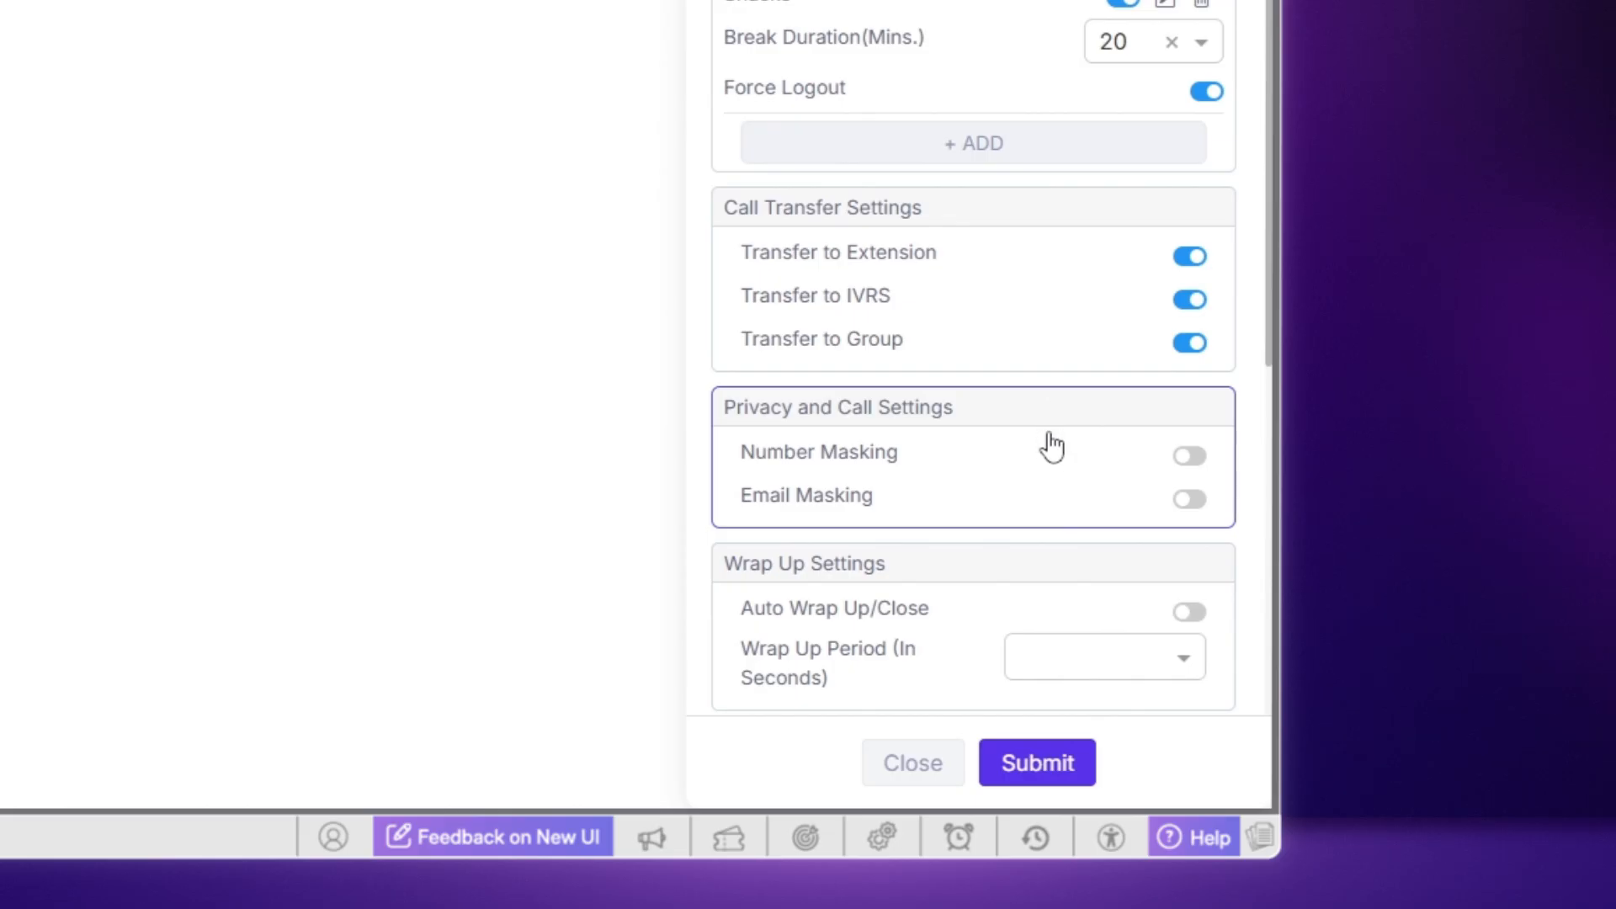
pyautogui.click(1189, 468)
pyautogui.click(1187, 502)
# Enable Auto Wrap Up/Close with a wrap up period of 30 seconds
pyautogui.scroll(-2, 1067, 556)
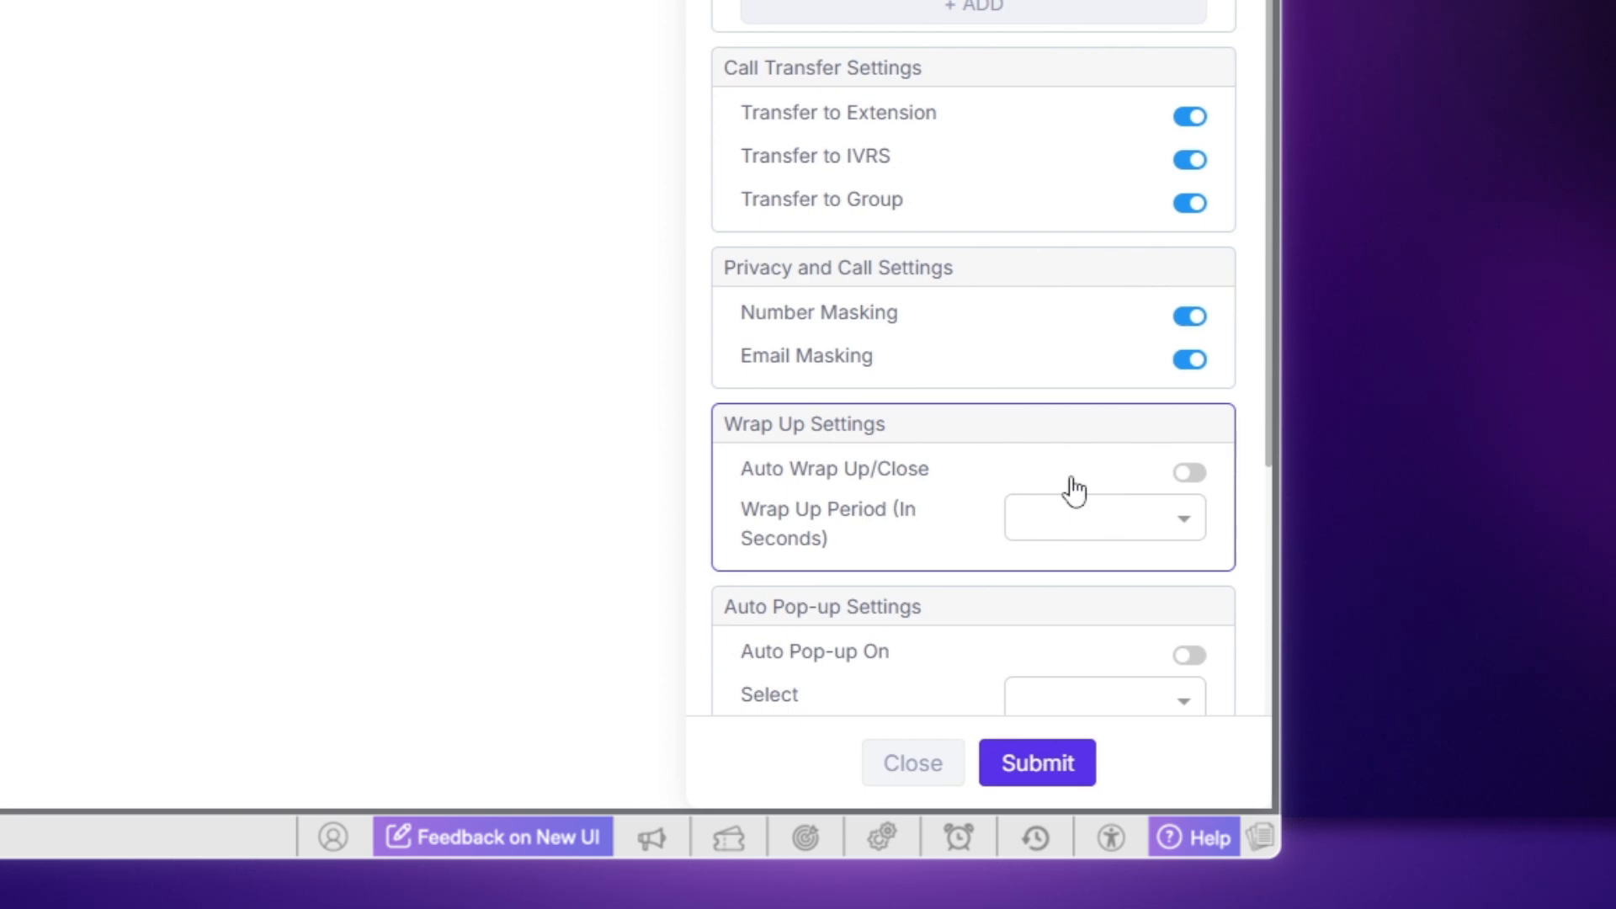
pyautogui.click(1186, 480)
pyautogui.click(1181, 527)
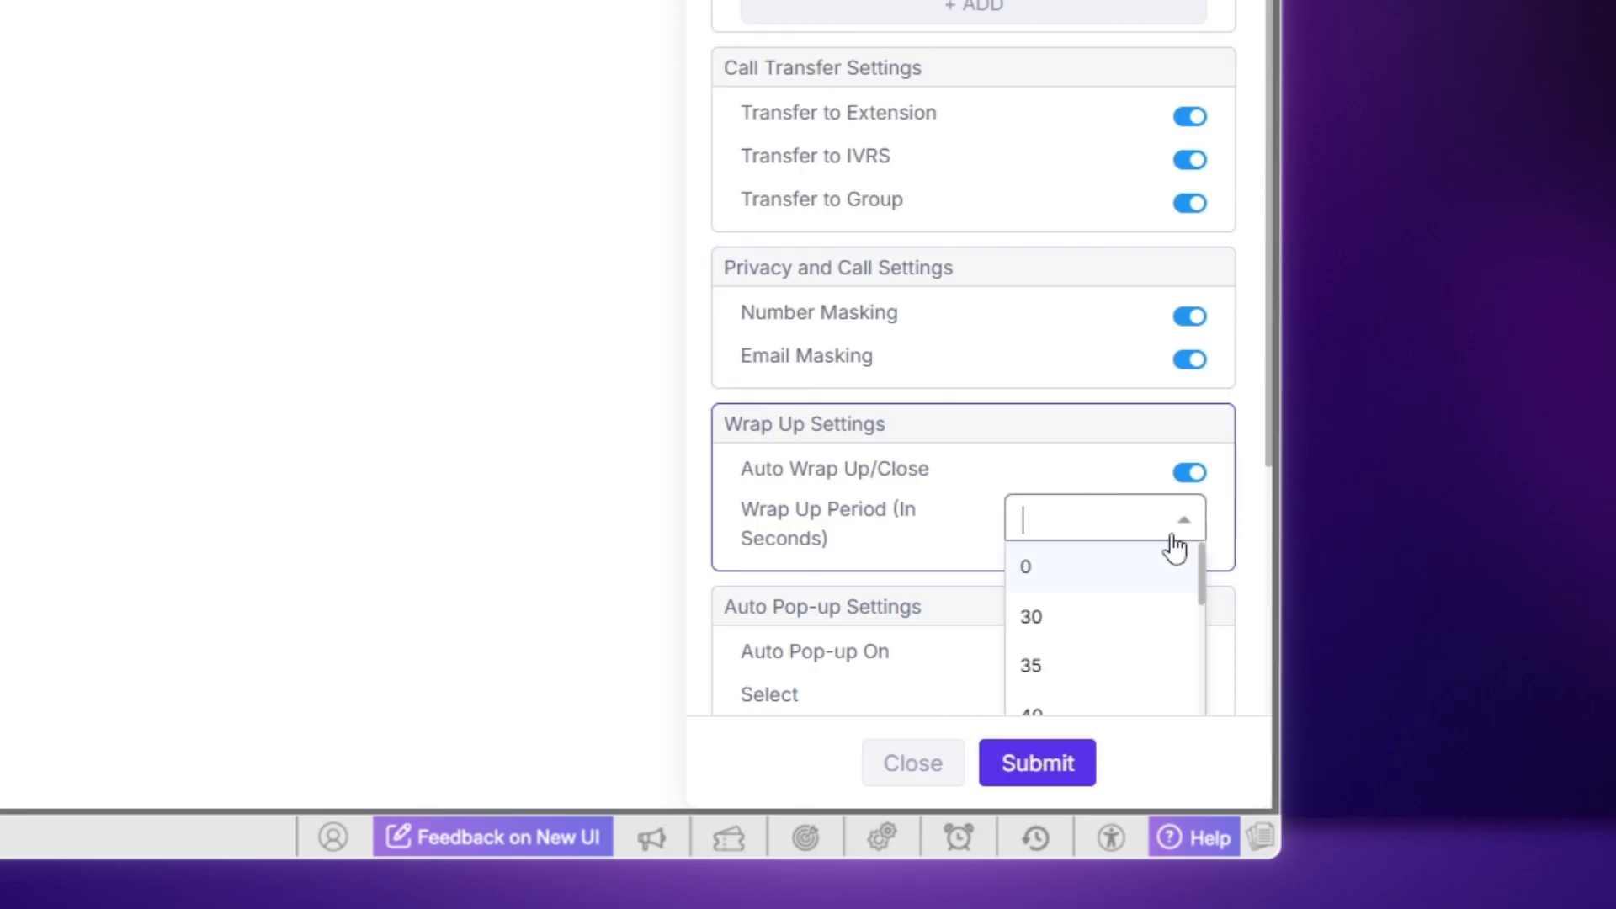
pyautogui.click(1064, 627)
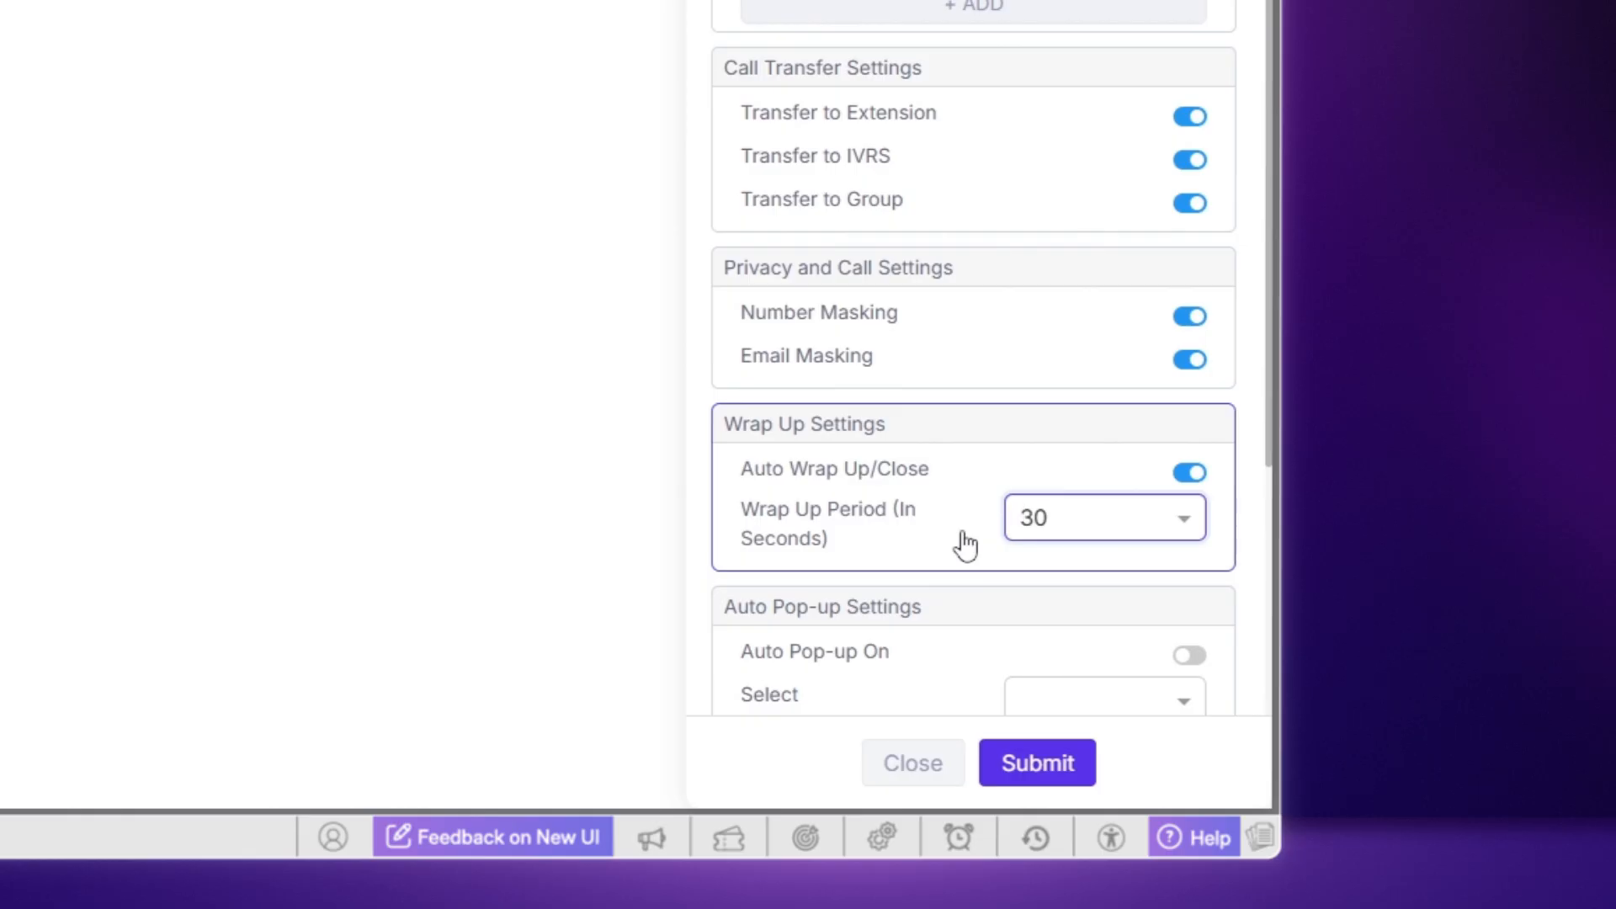
# Turn on the auto pop-up and choose Leads as the module it shows
pyautogui.scroll(-2, 965, 541)
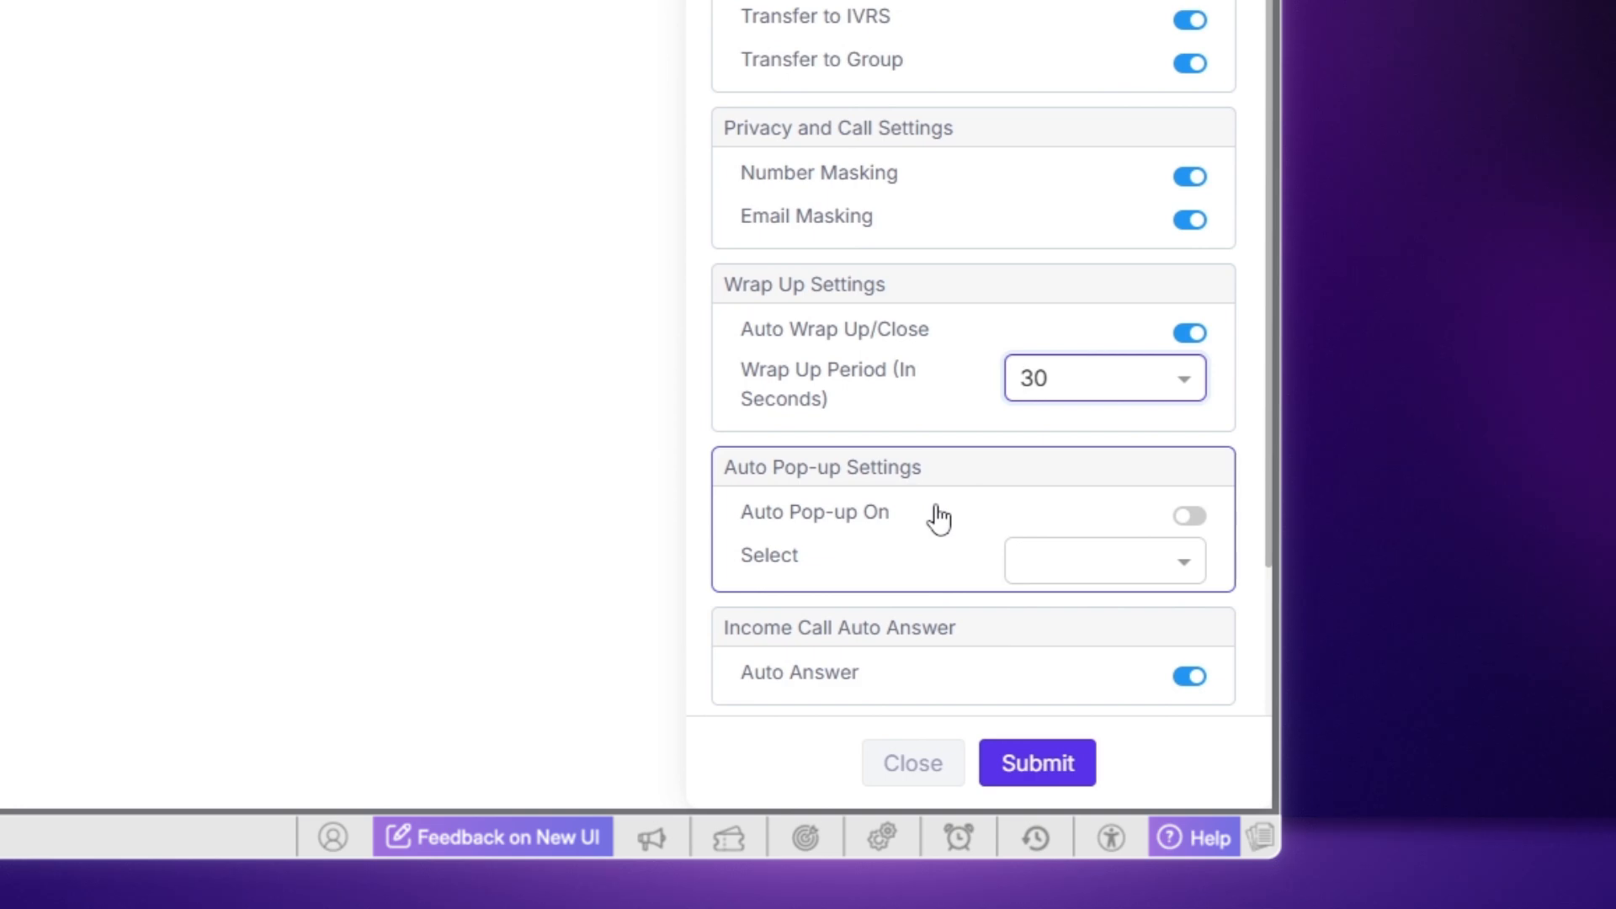
pyautogui.click(1187, 518)
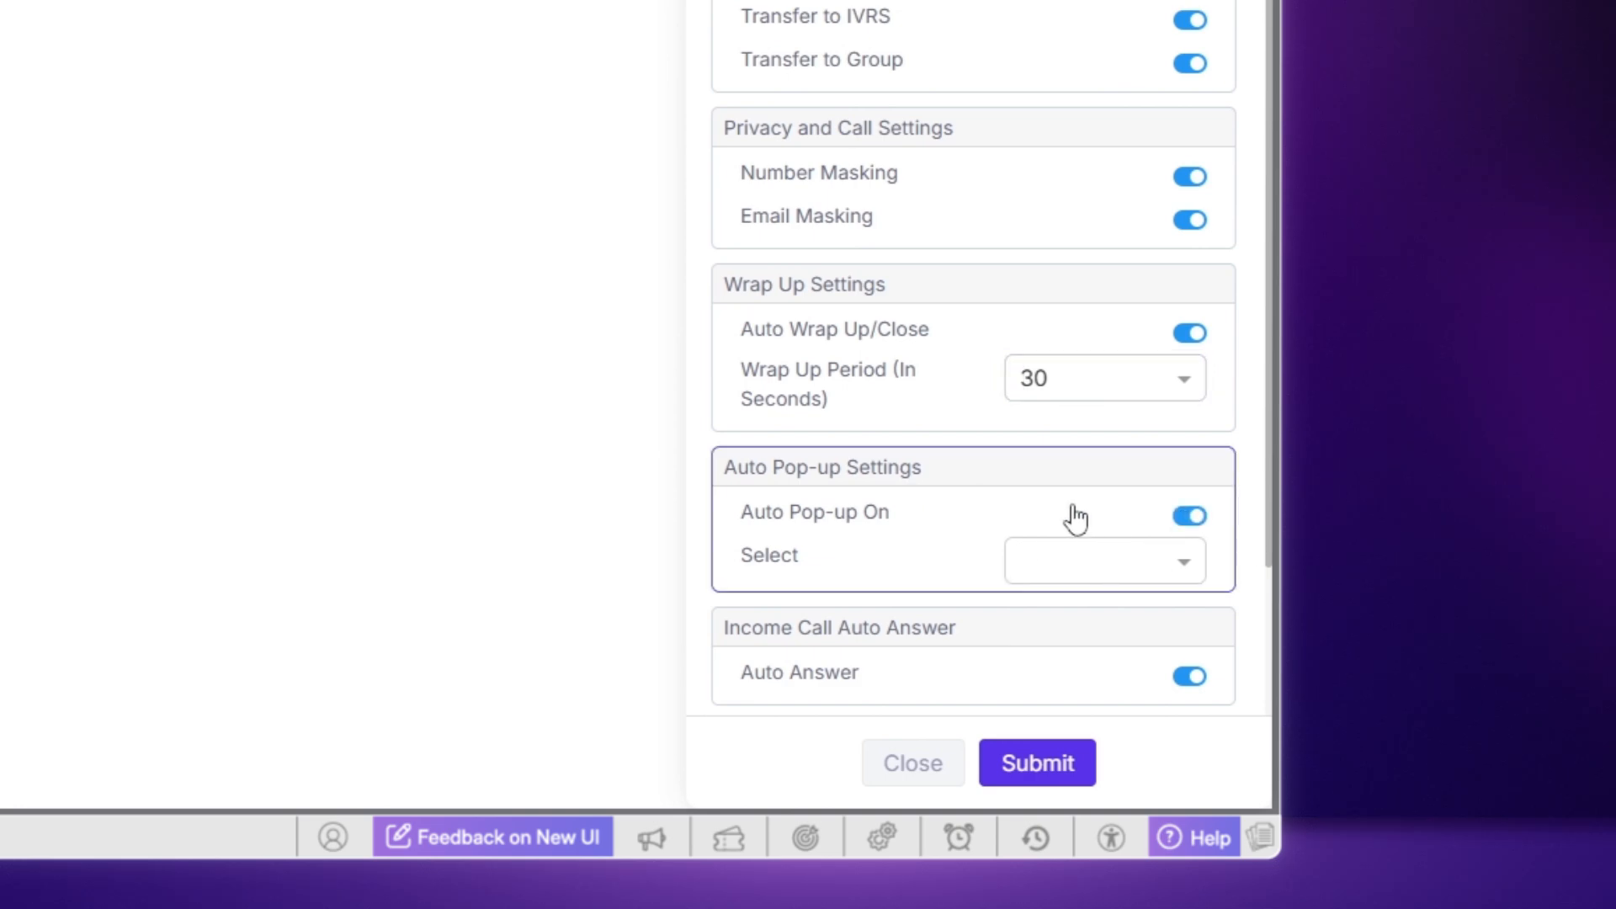
pyautogui.click(1187, 579)
pyautogui.write('Lead')
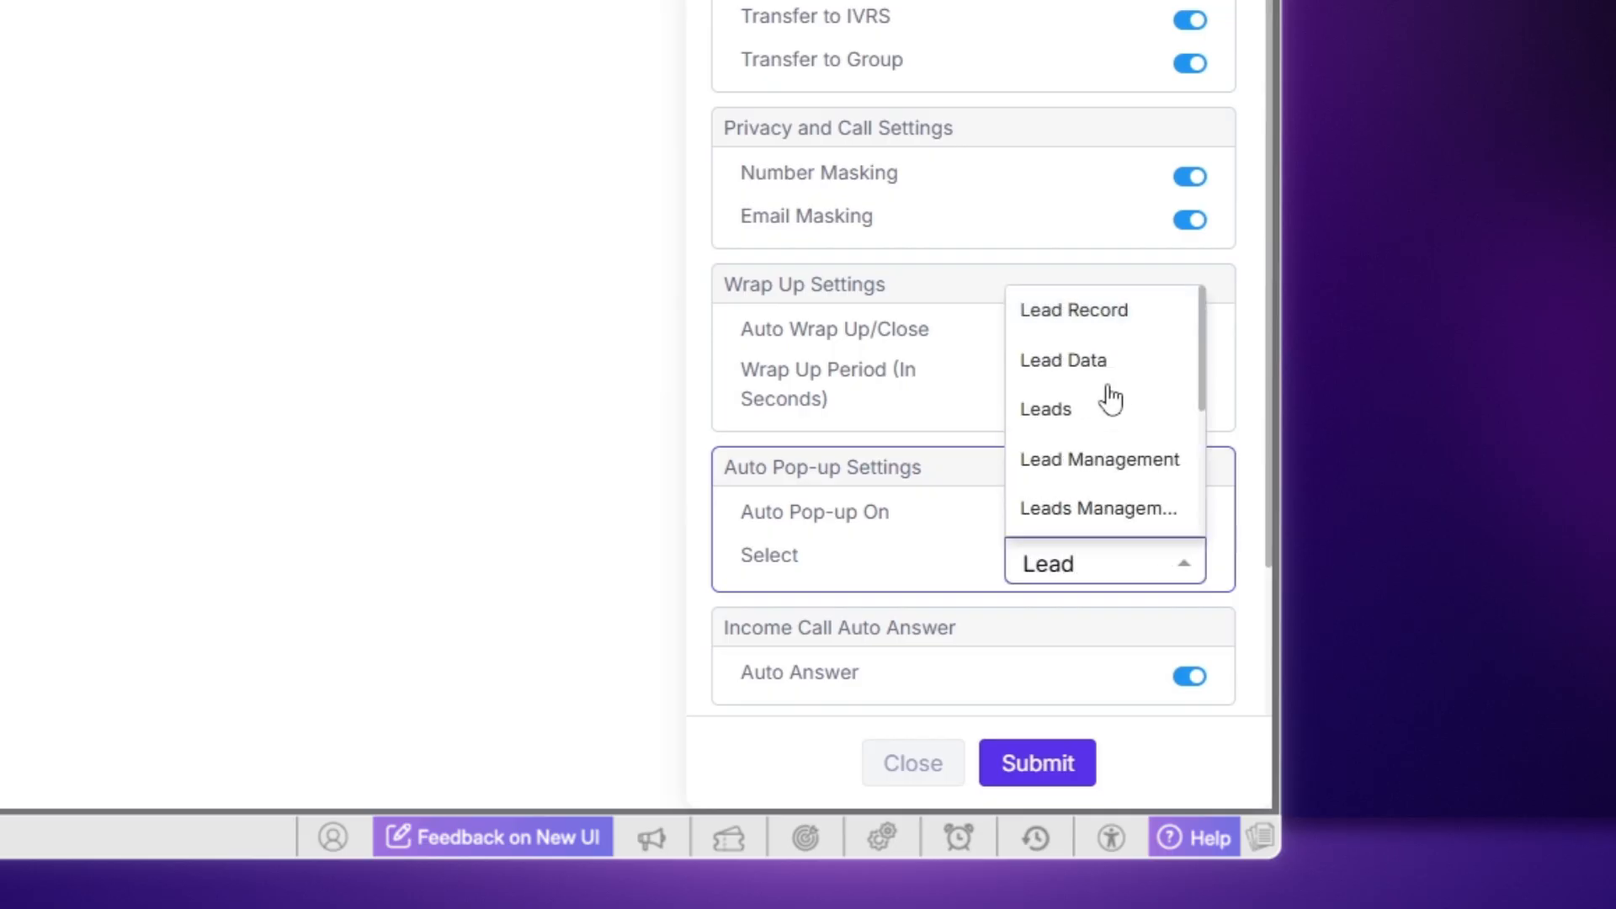
pyautogui.click(1062, 411)
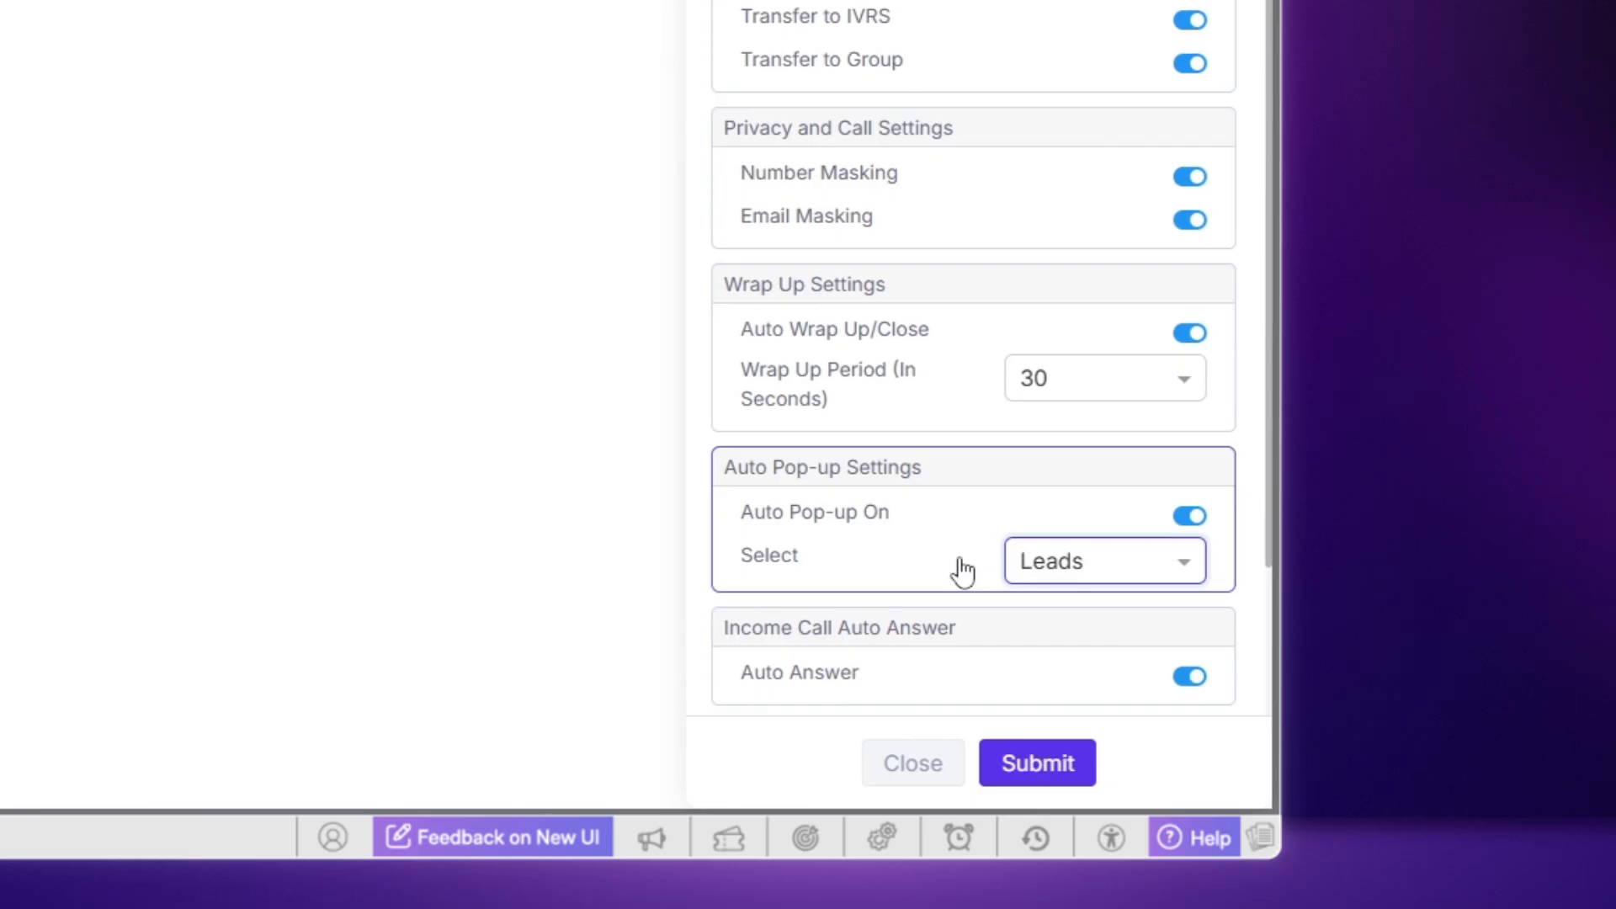
# Disable Auto Answer for incoming calls and enable Barging, Snooping and Whispering
pyautogui.scroll(-2, 964, 573)
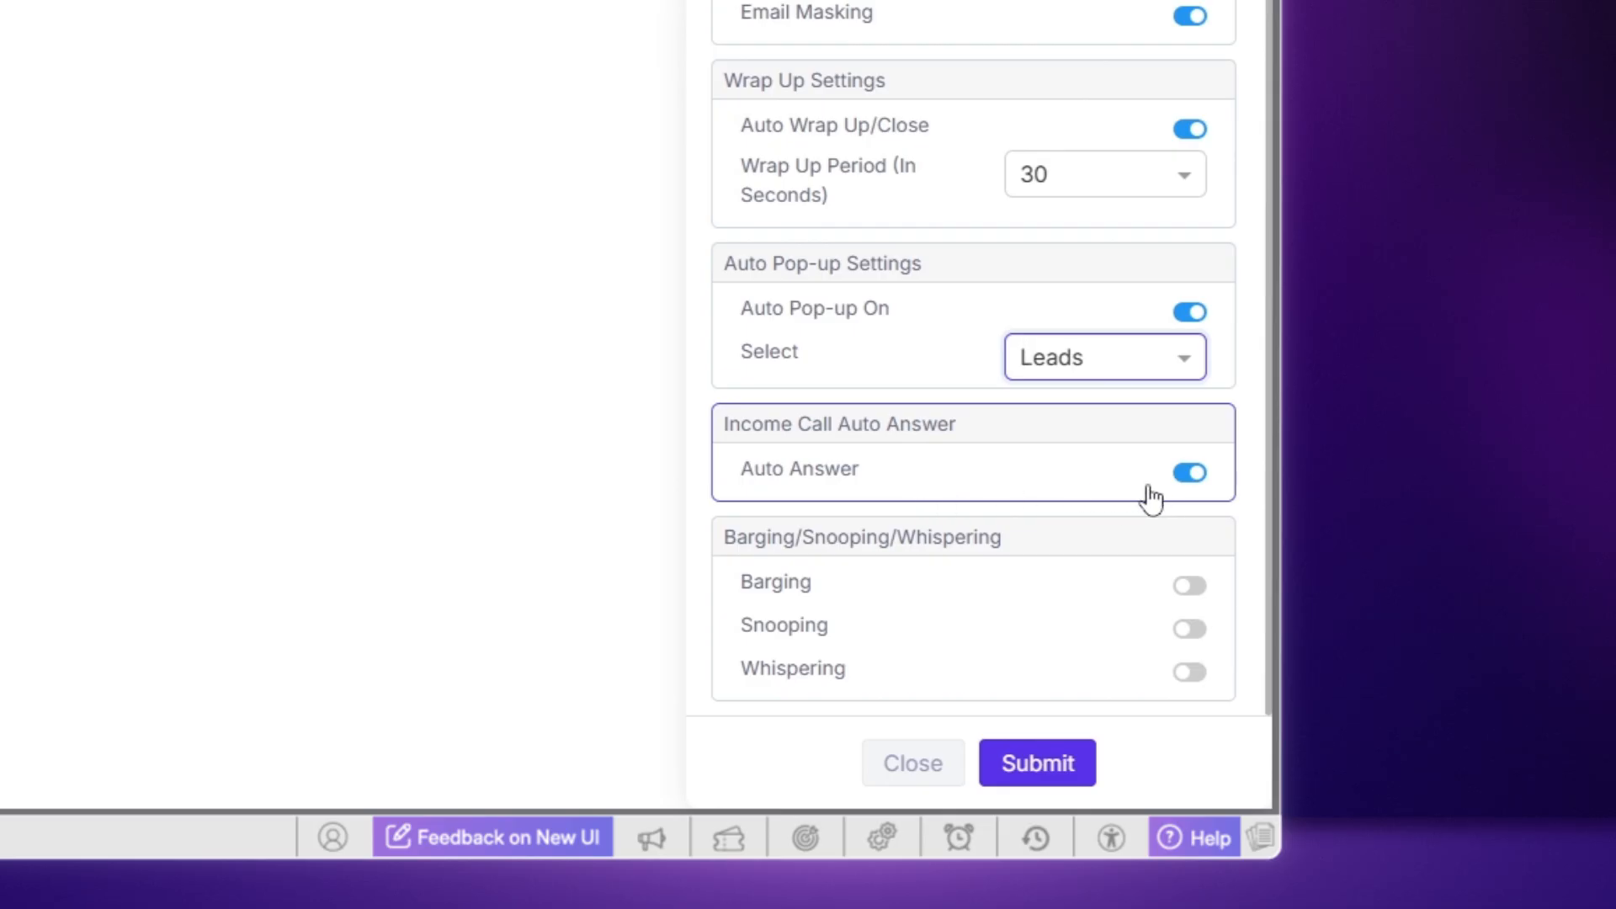
pyautogui.click(1187, 476)
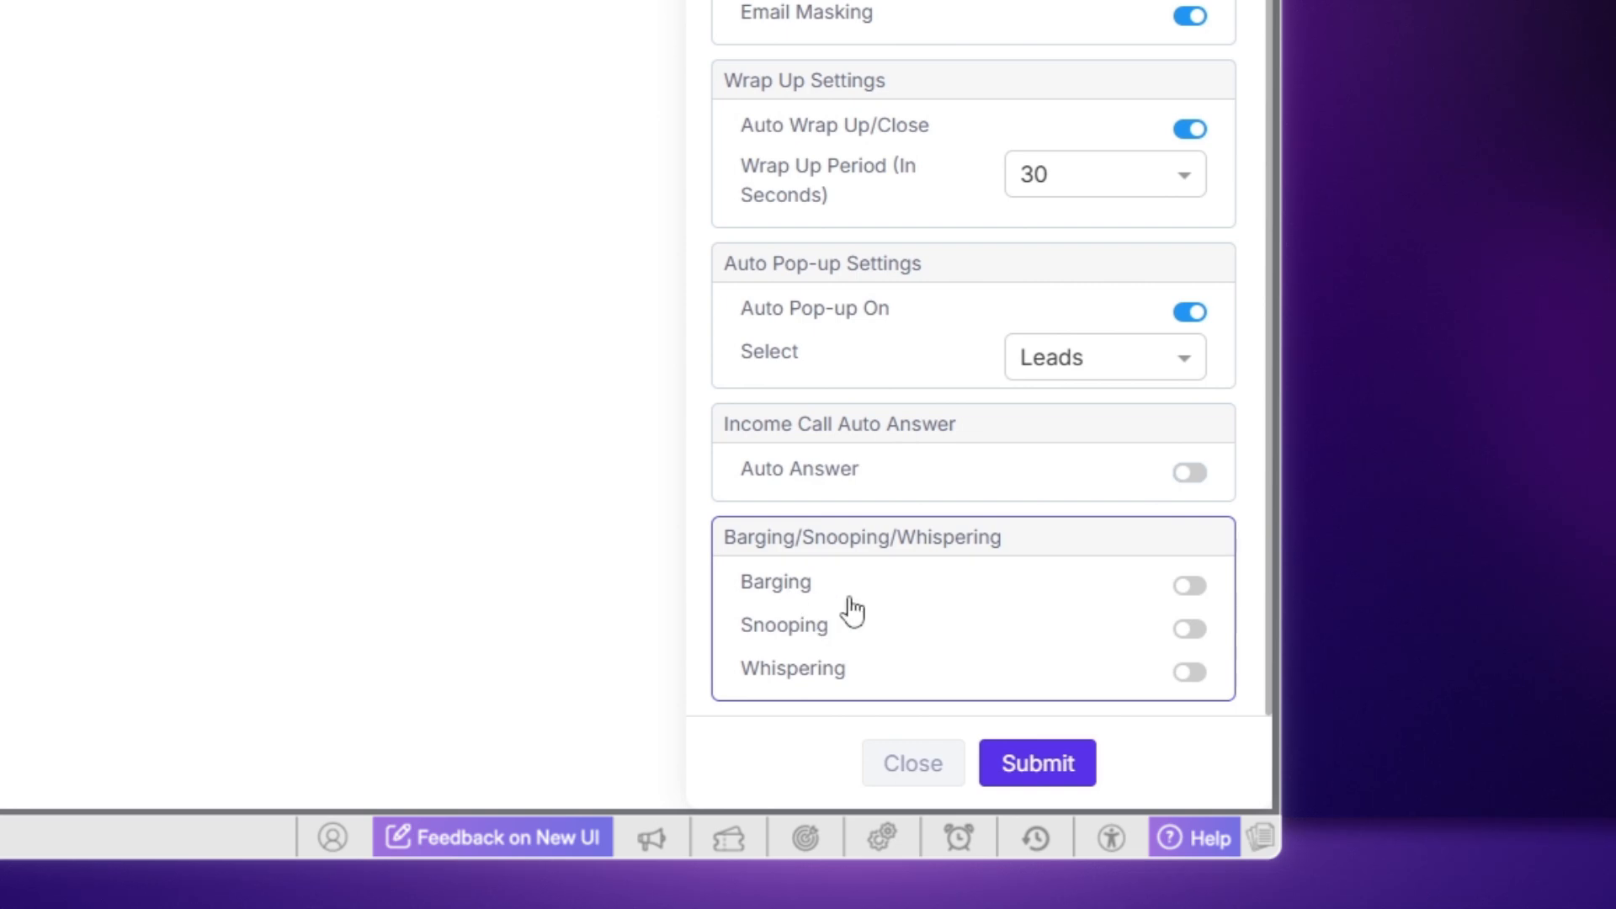
pyautogui.click(1187, 589)
pyautogui.click(1189, 633)
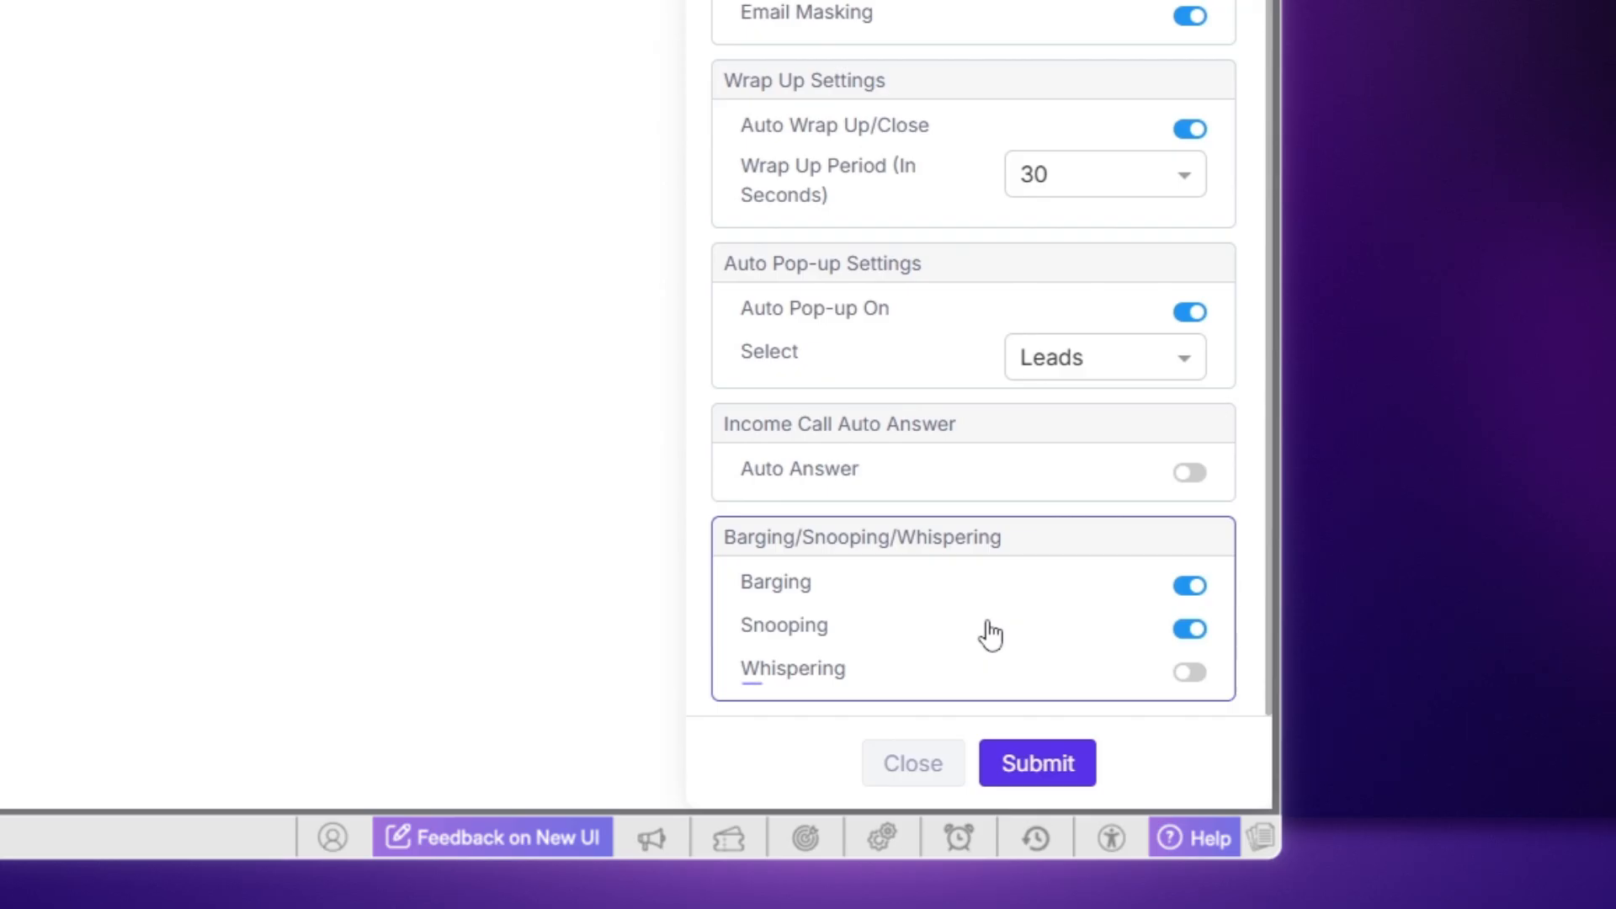
pyautogui.click(1191, 686)
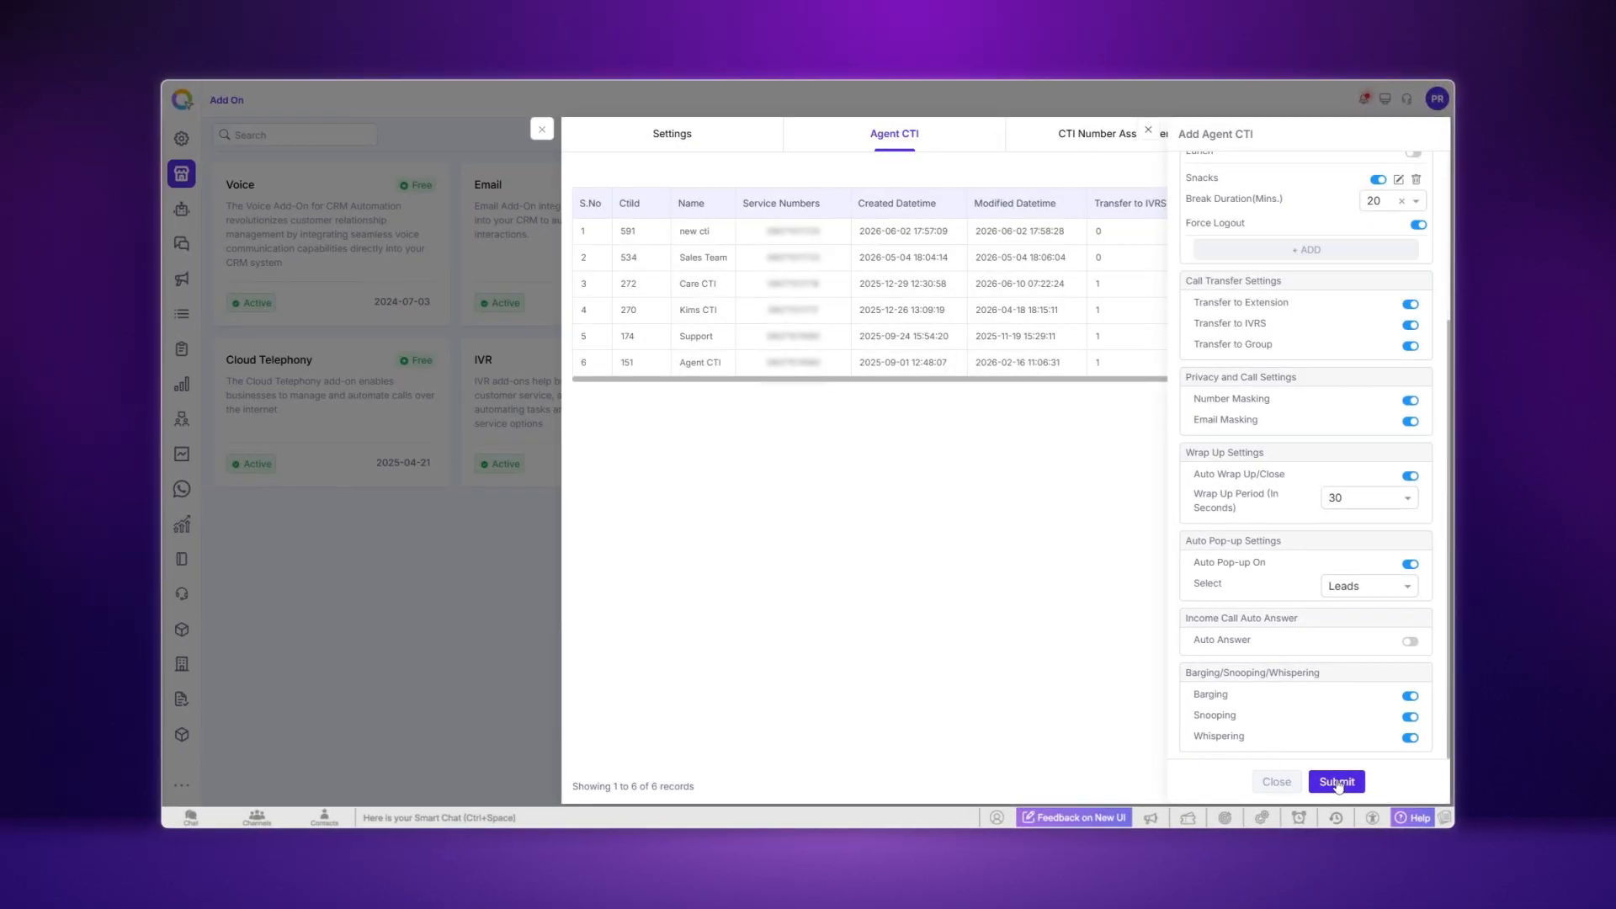
# Submit the new Sales Agent CTI, close its form and bring up the Actions column of the Agent CTI list
pyautogui.click(1338, 782)
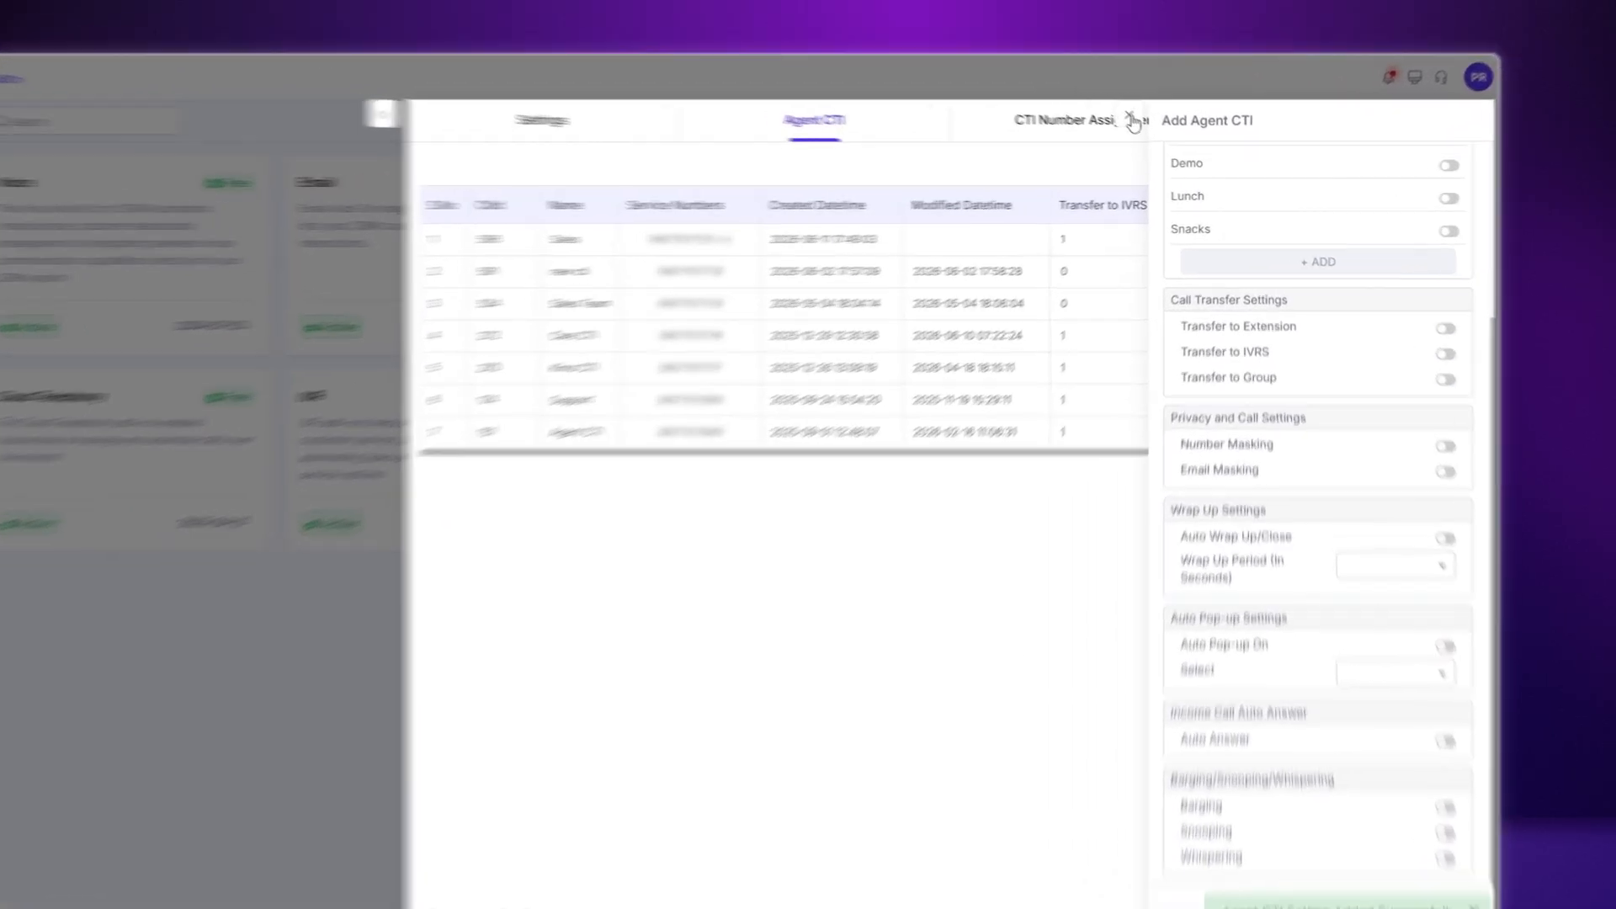
pyautogui.click(1149, 130)
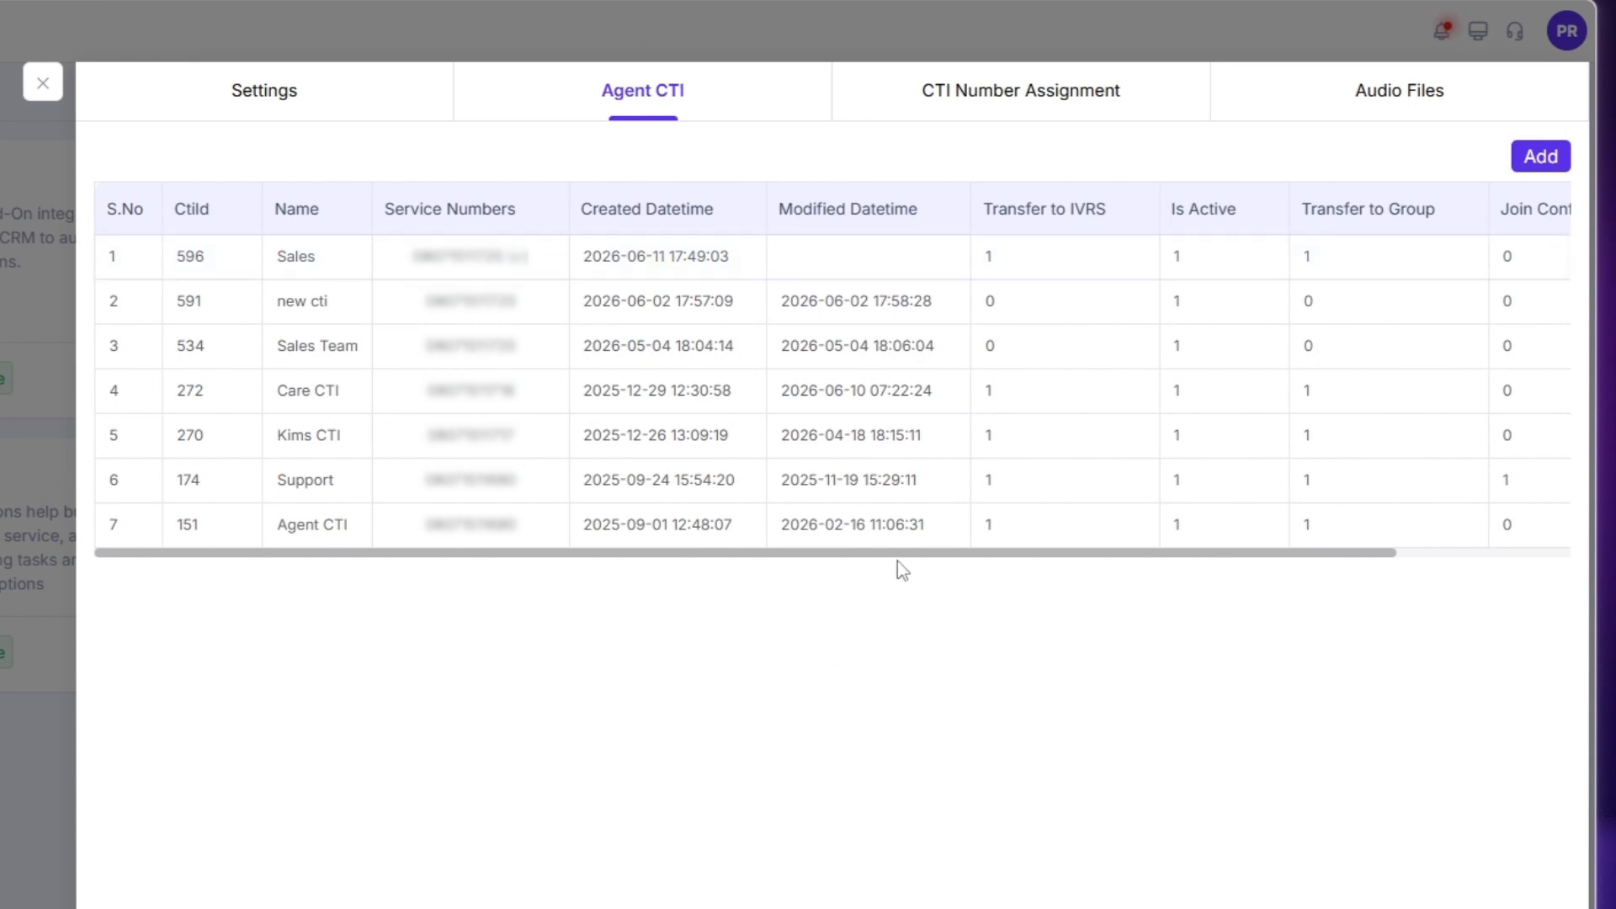
pyautogui.moveTo(895, 554); pyautogui.dragTo(1138, 554)
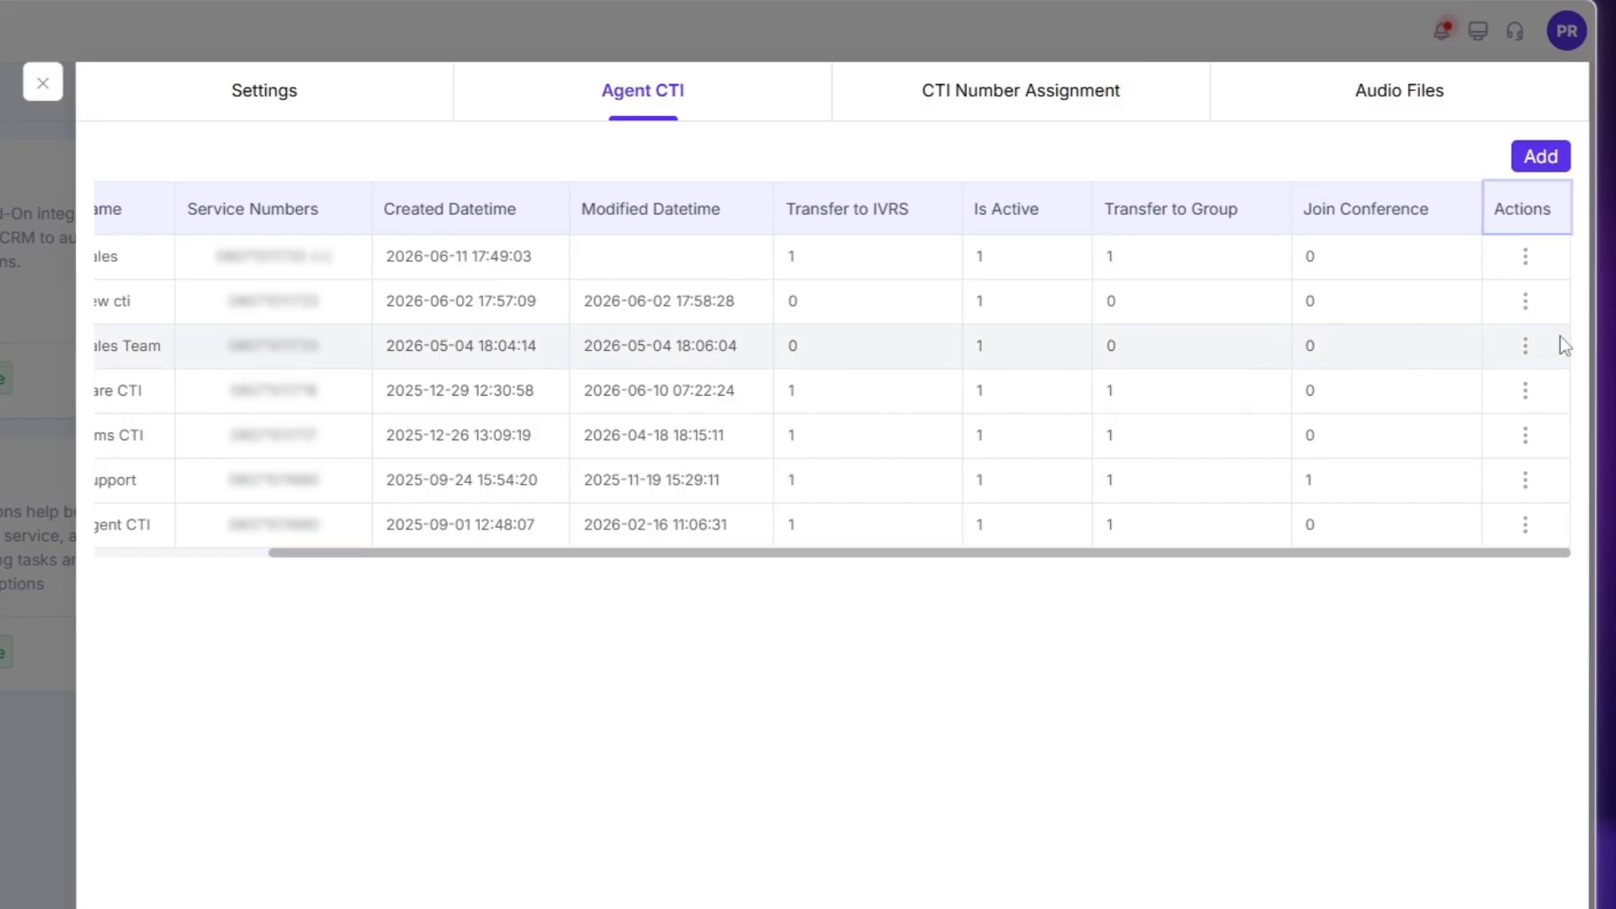
# Open the newly created Sales CTI for editing, submit the update and close its form
pyautogui.click(1527, 257)
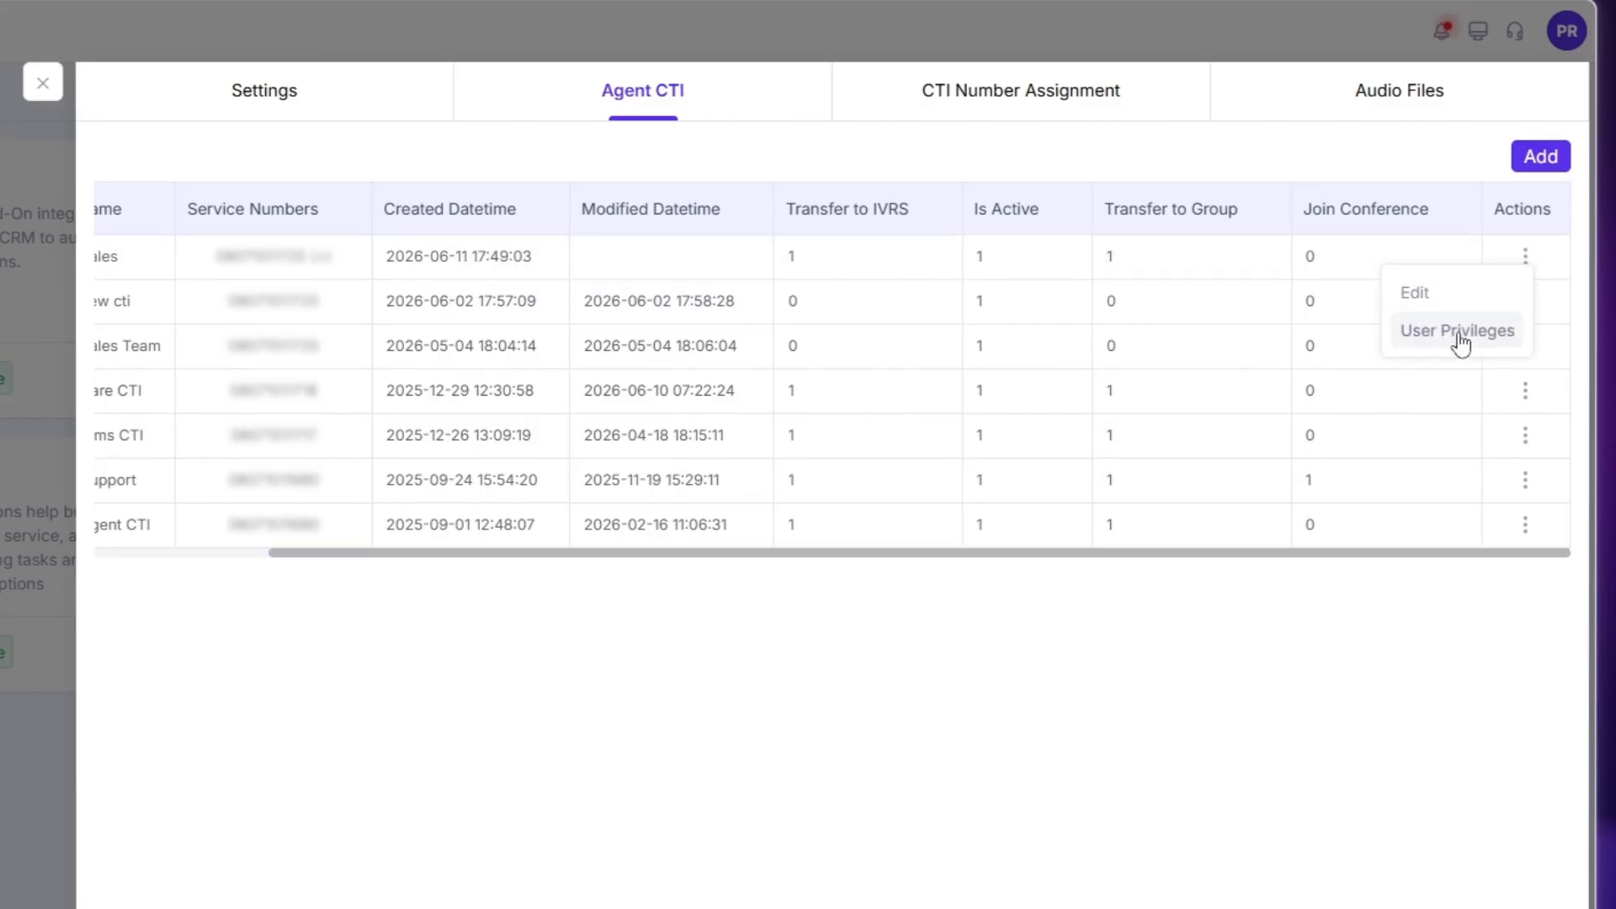
pyautogui.click(1423, 293)
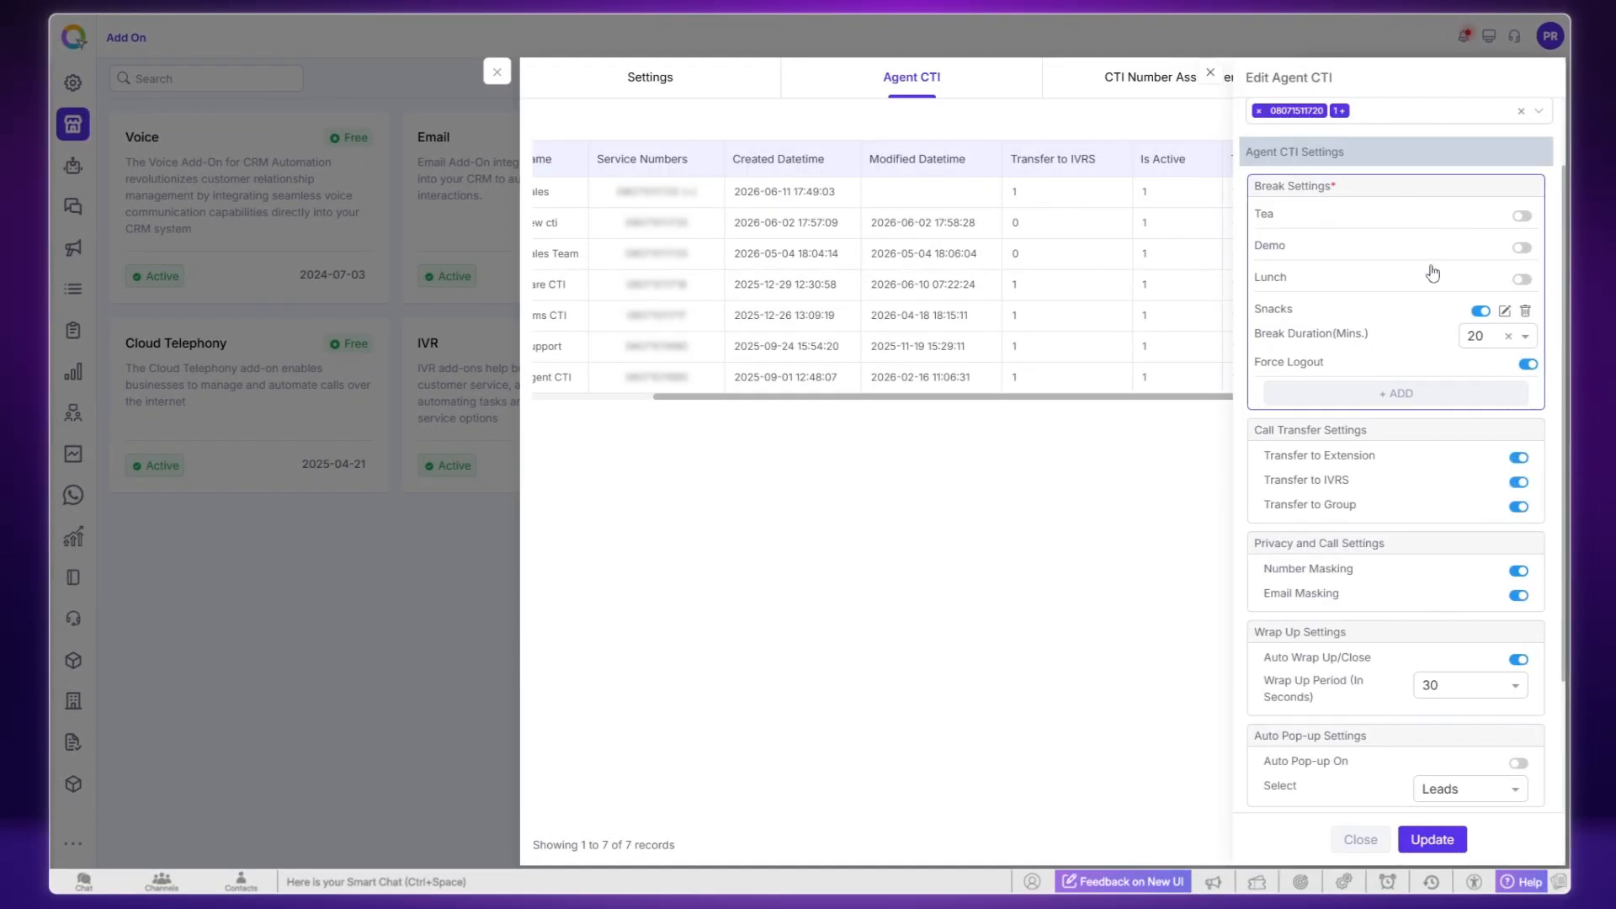
pyautogui.scroll(-2, 1437, 617)
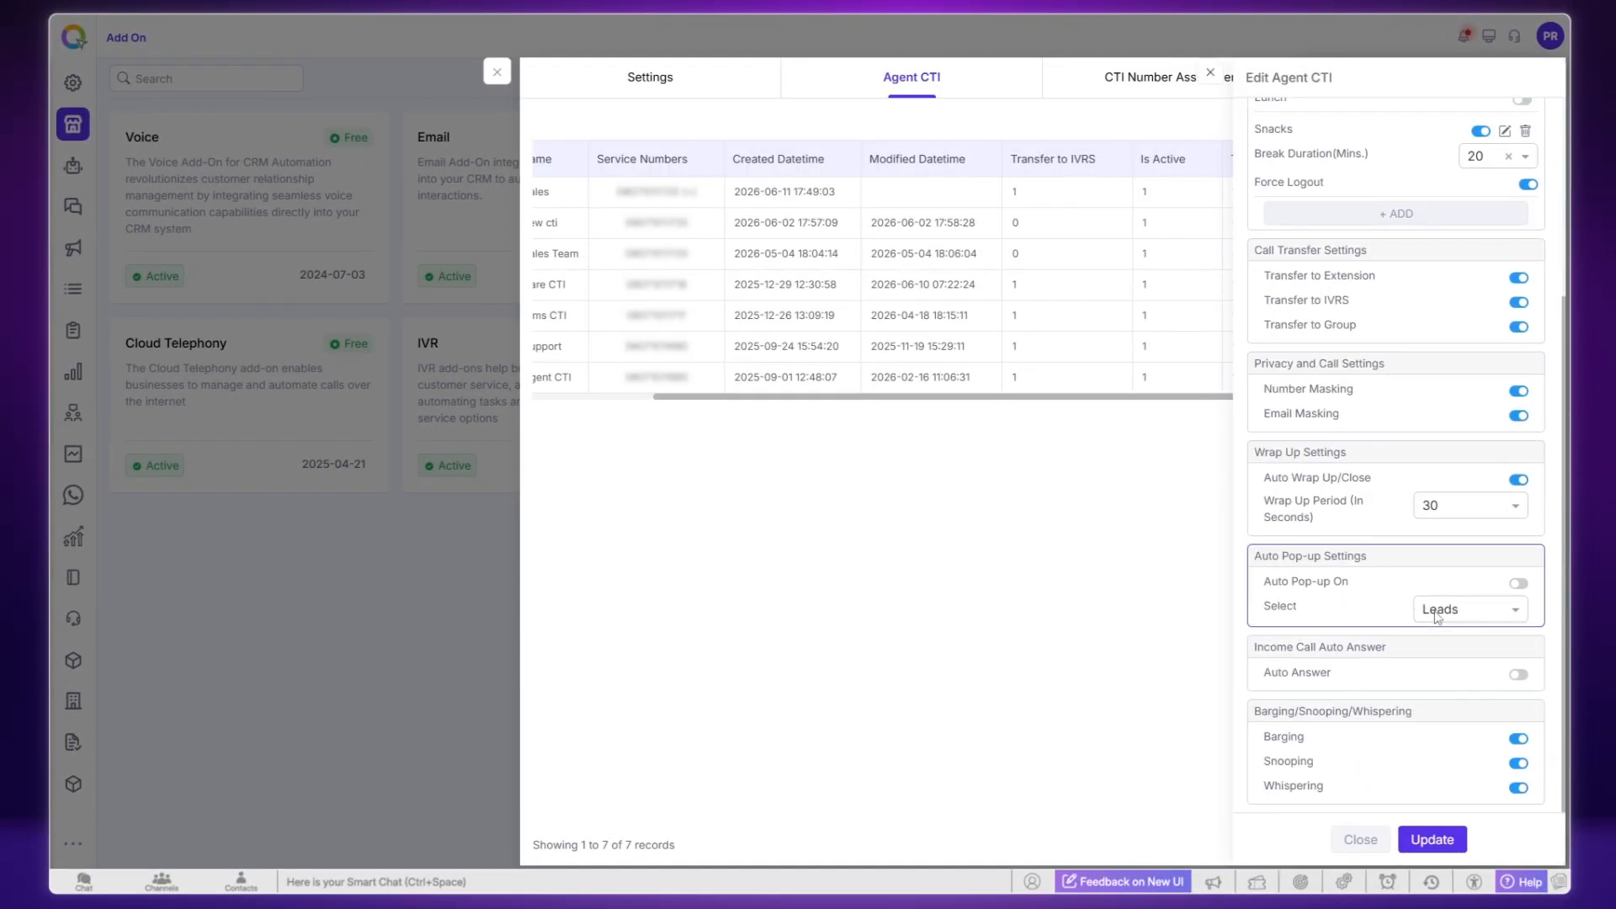
pyautogui.click(1430, 846)
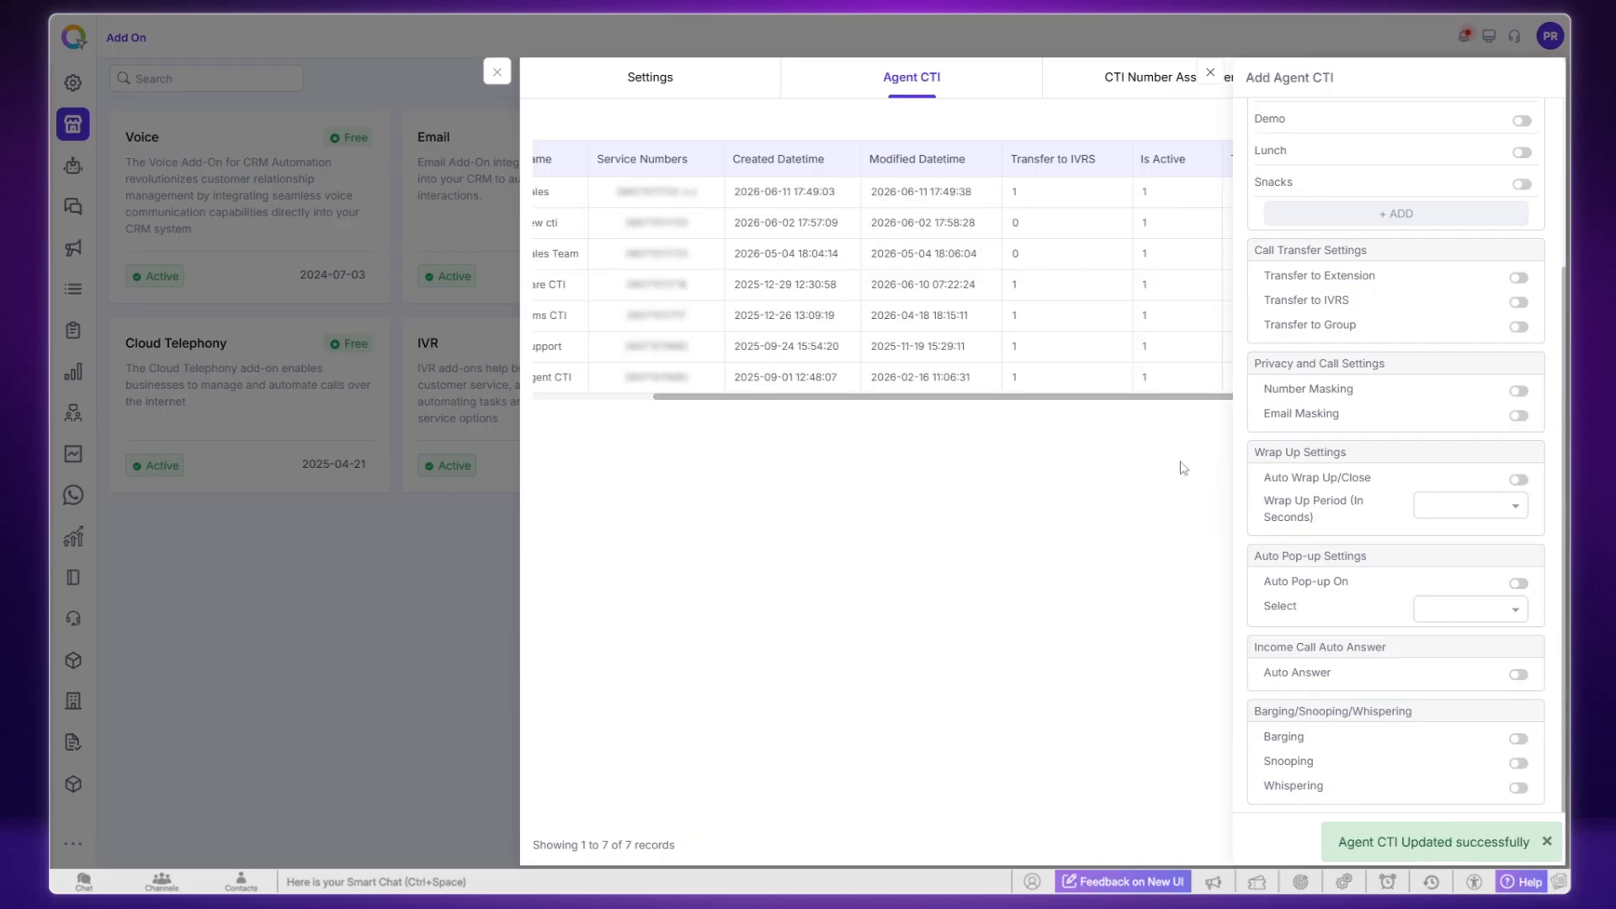
pyautogui.click(1210, 72)
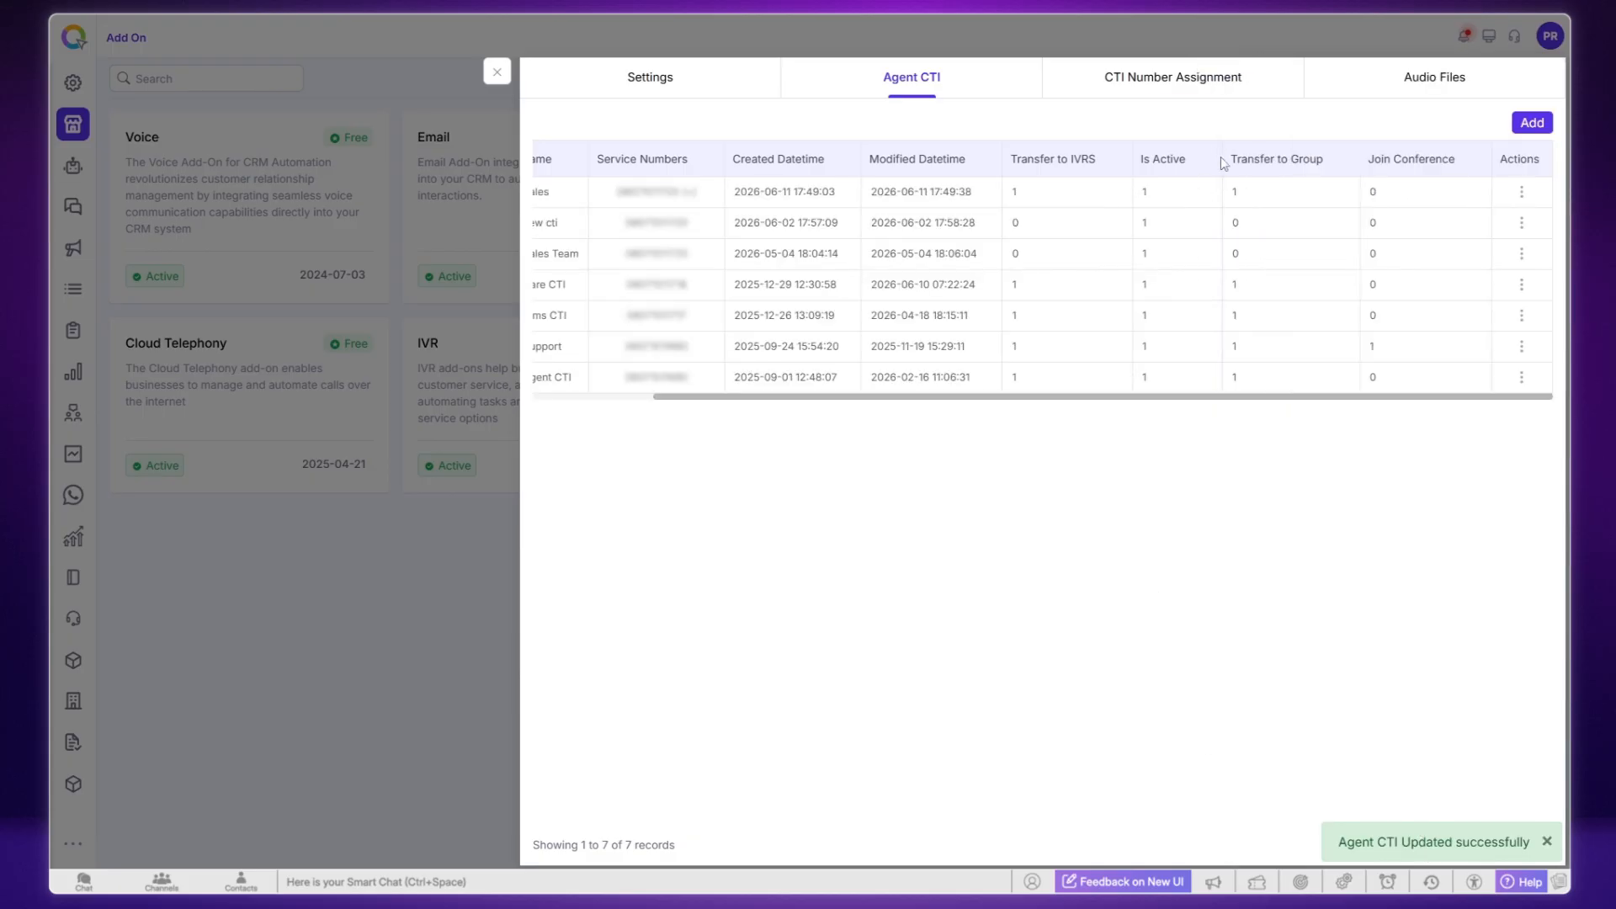
# Grant user privileges on the Sales CTI to the three users created on 2025-08-05 and submit them
pyautogui.click(1521, 193)
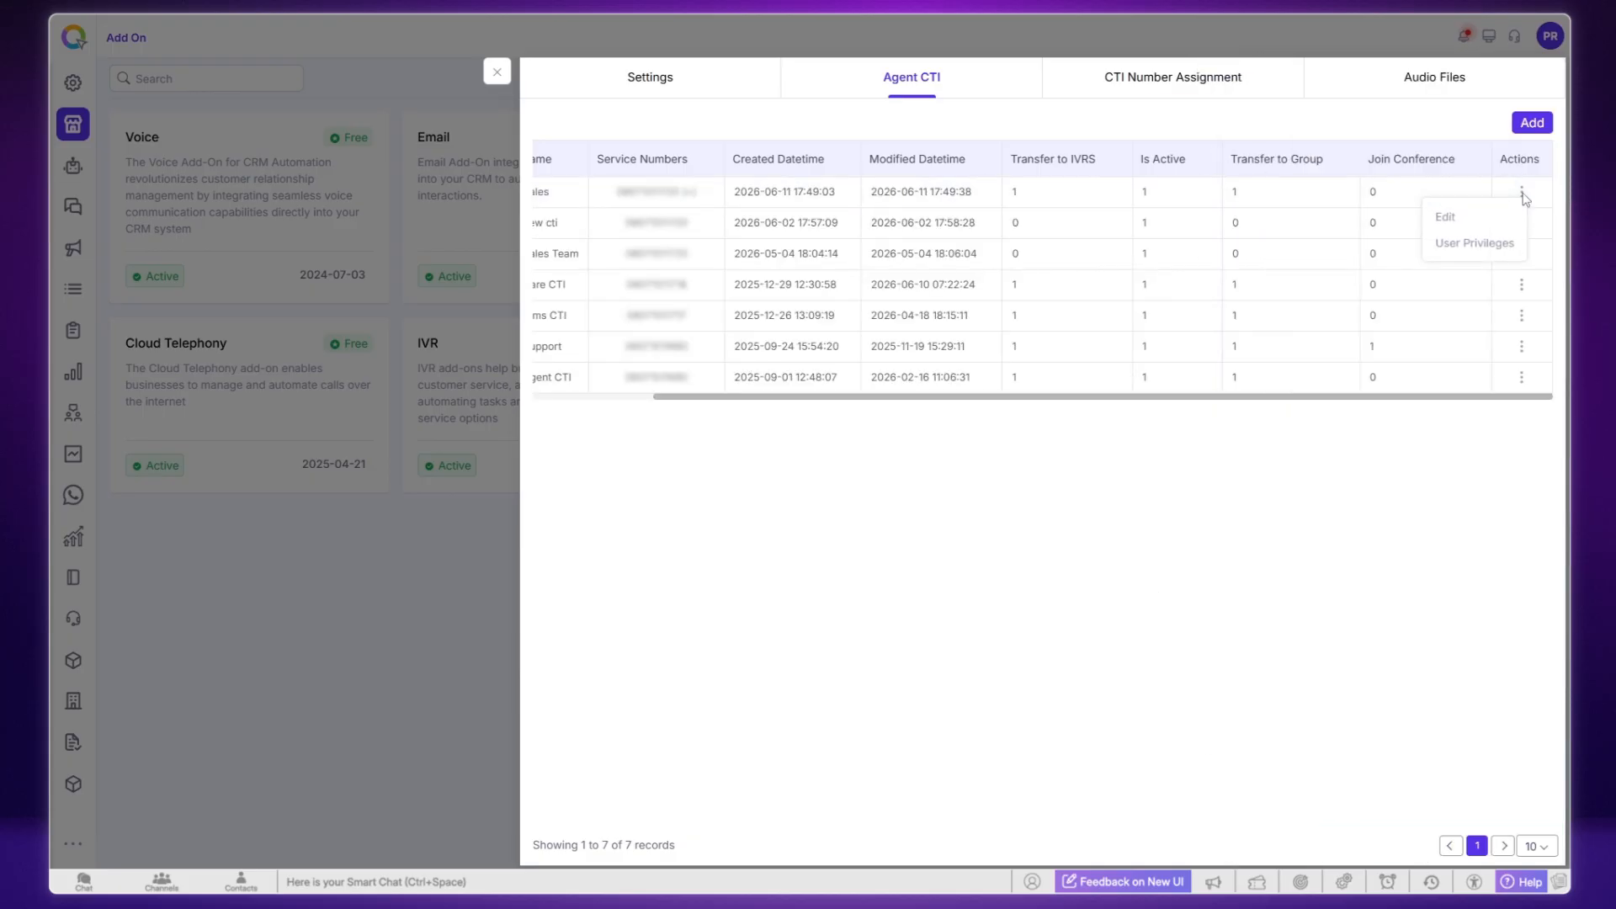
pyautogui.click(1464, 246)
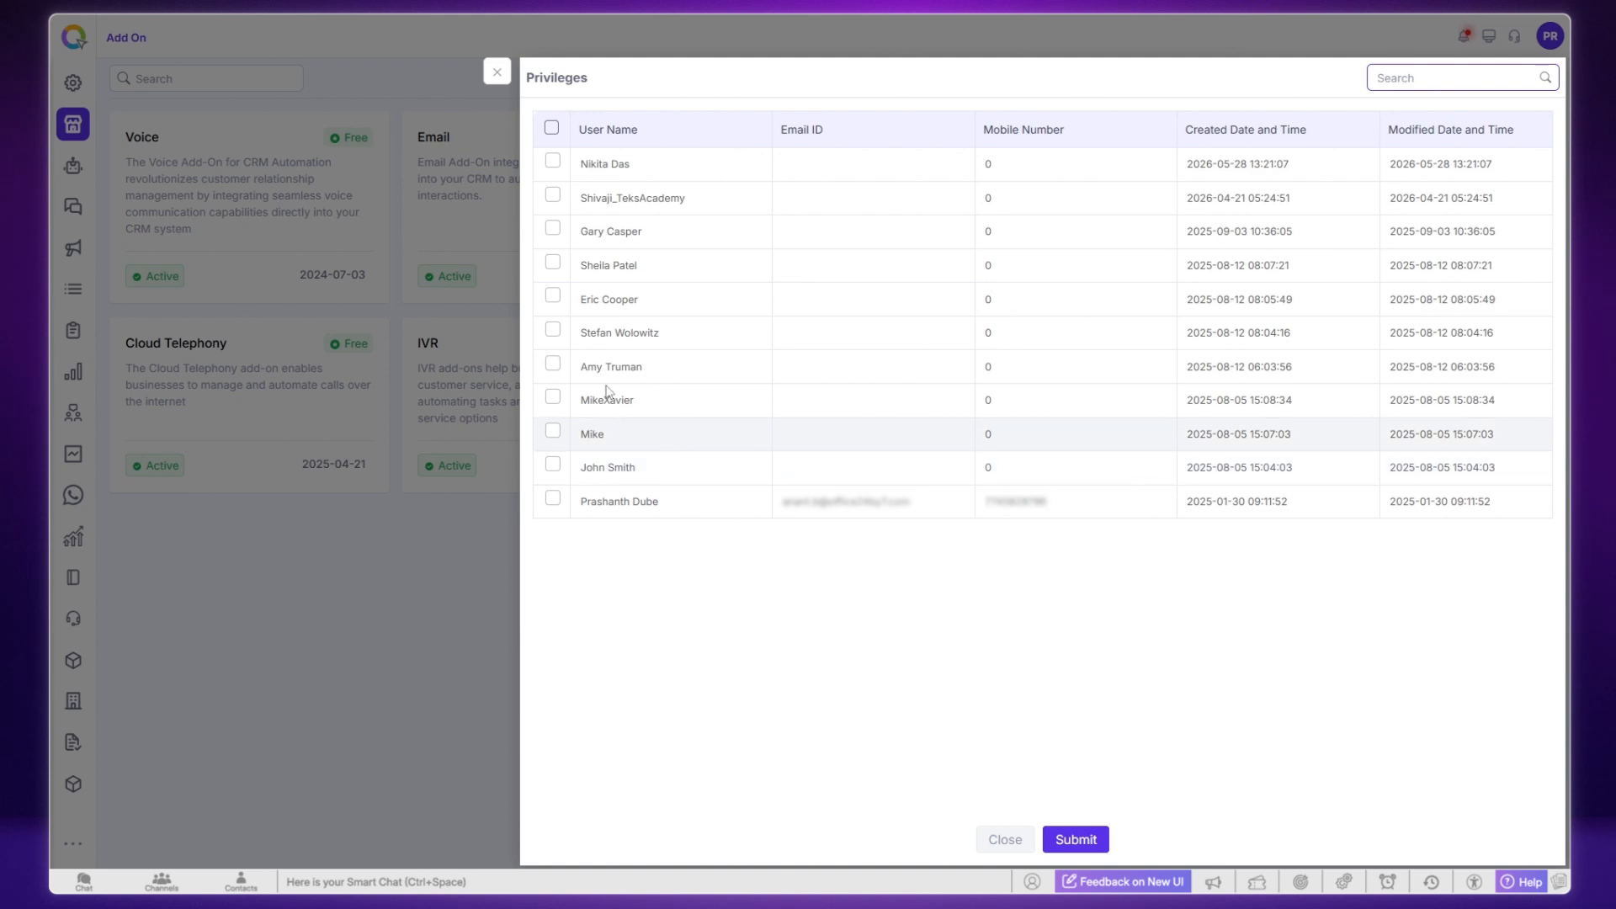
pyautogui.click(554, 467)
pyautogui.click(553, 432)
pyautogui.click(553, 398)
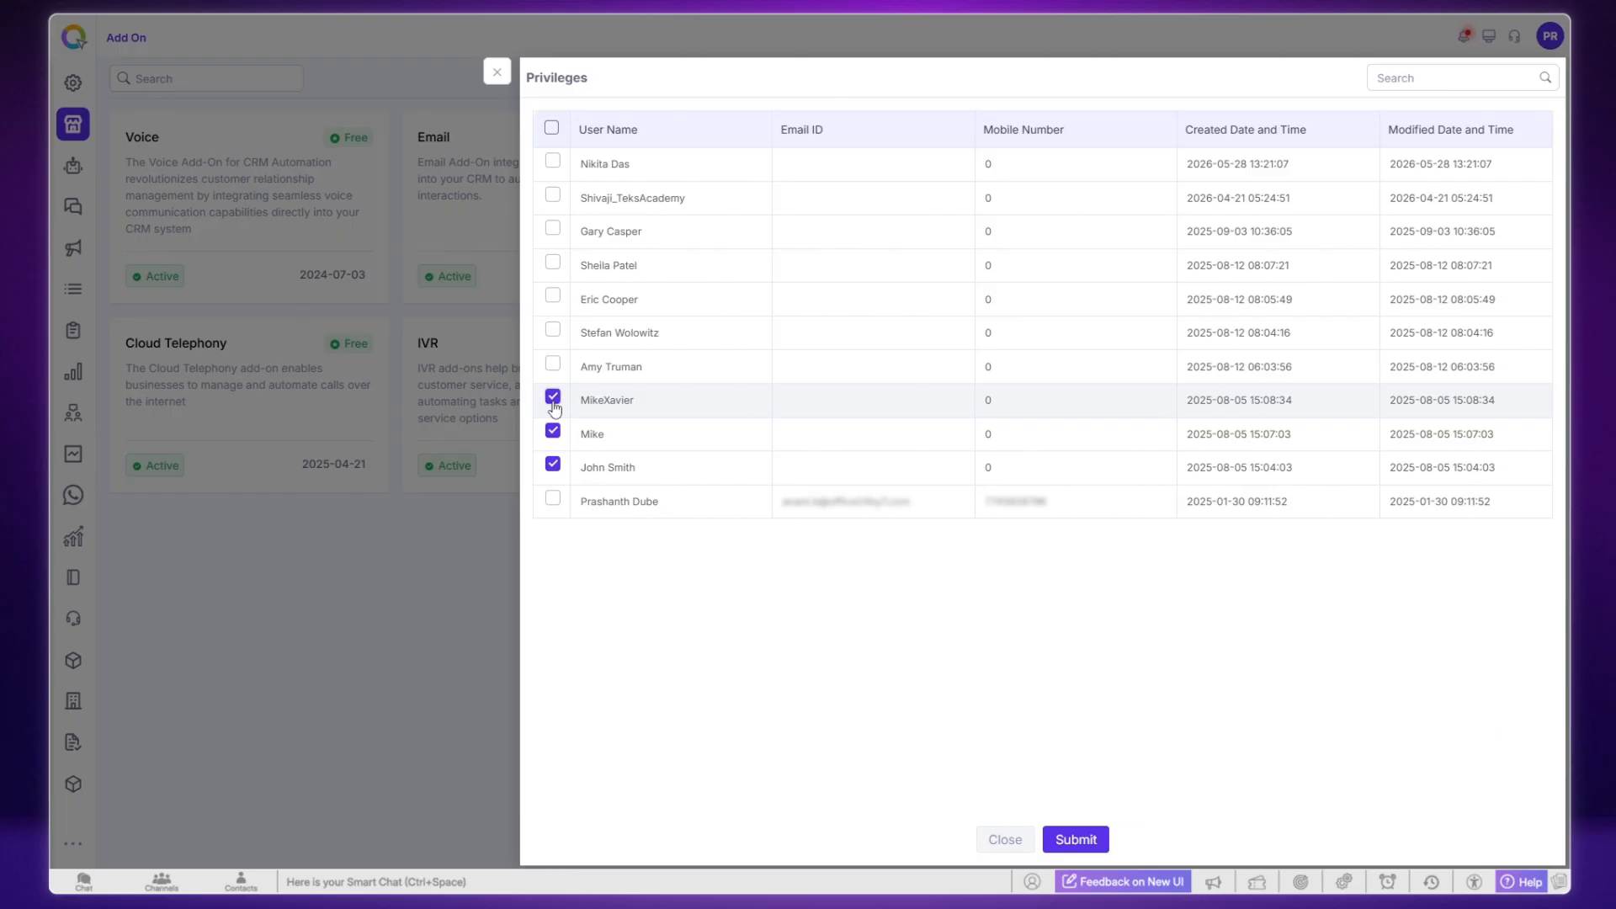
pyautogui.click(1078, 841)
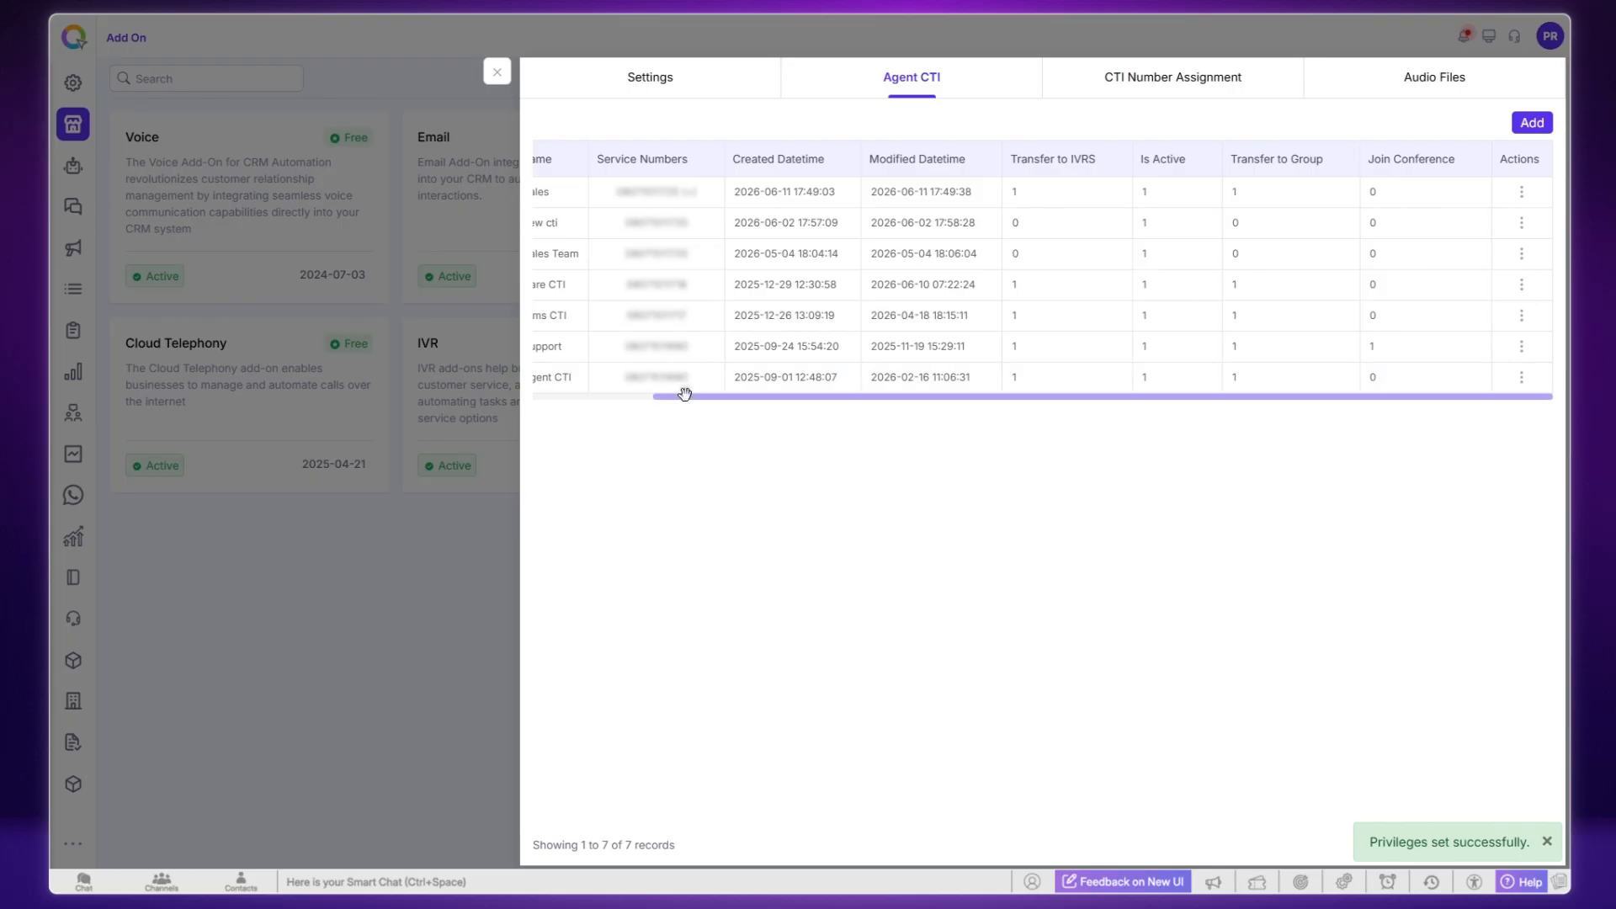
# Go to CTI Number Assignment and start a new number assignment
pyautogui.moveTo(681, 394); pyautogui.dragTo(592, 394)
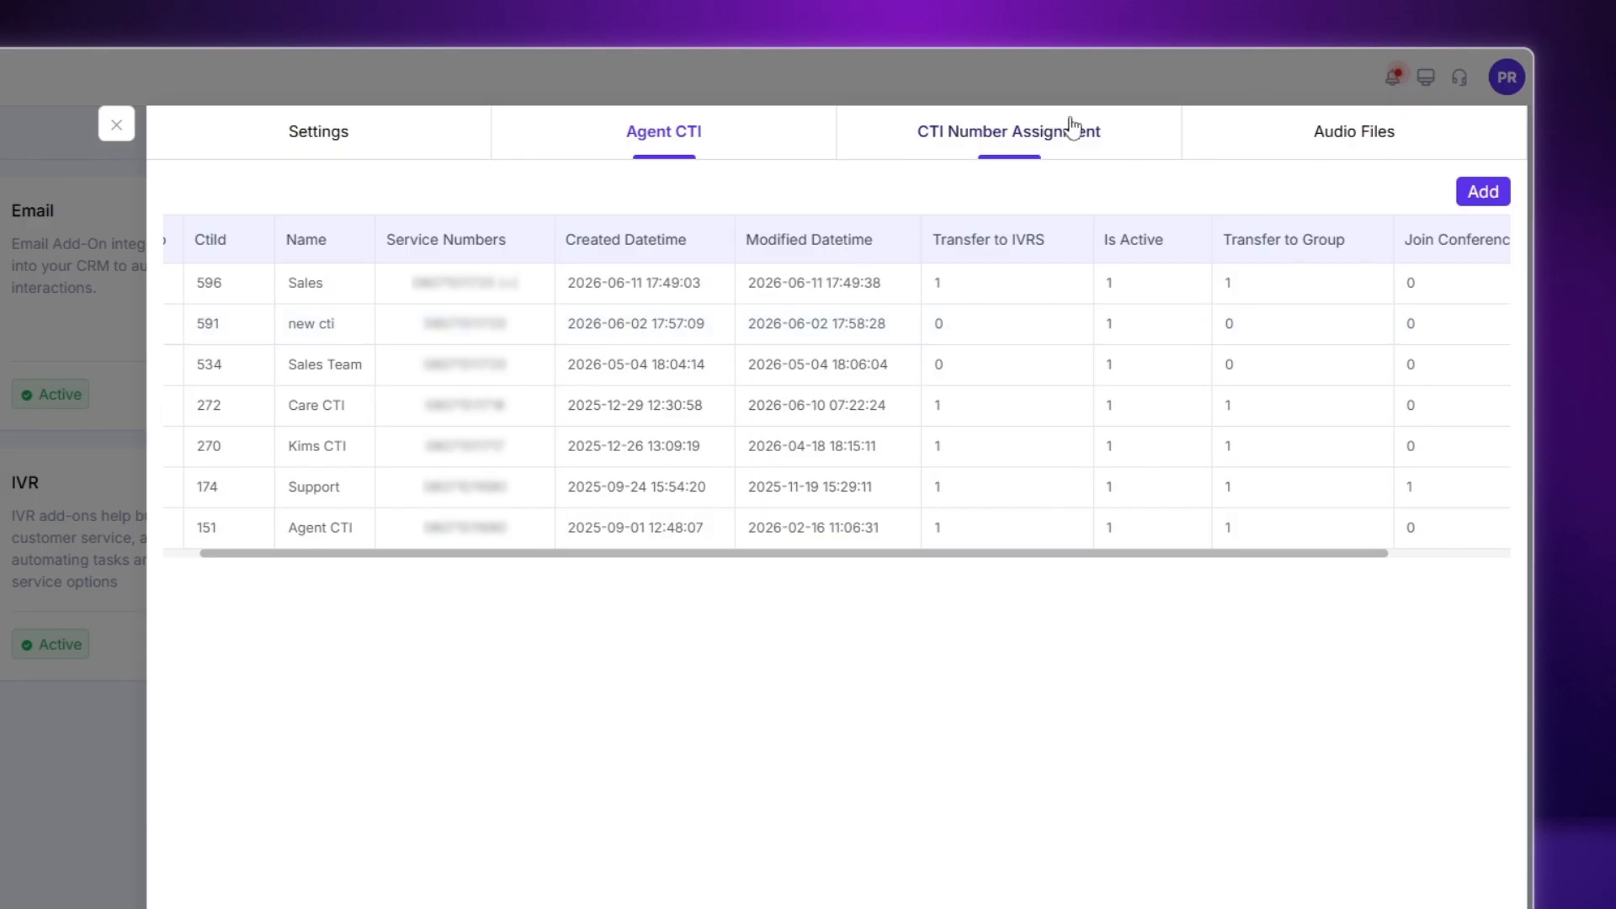
pyautogui.click(1024, 141)
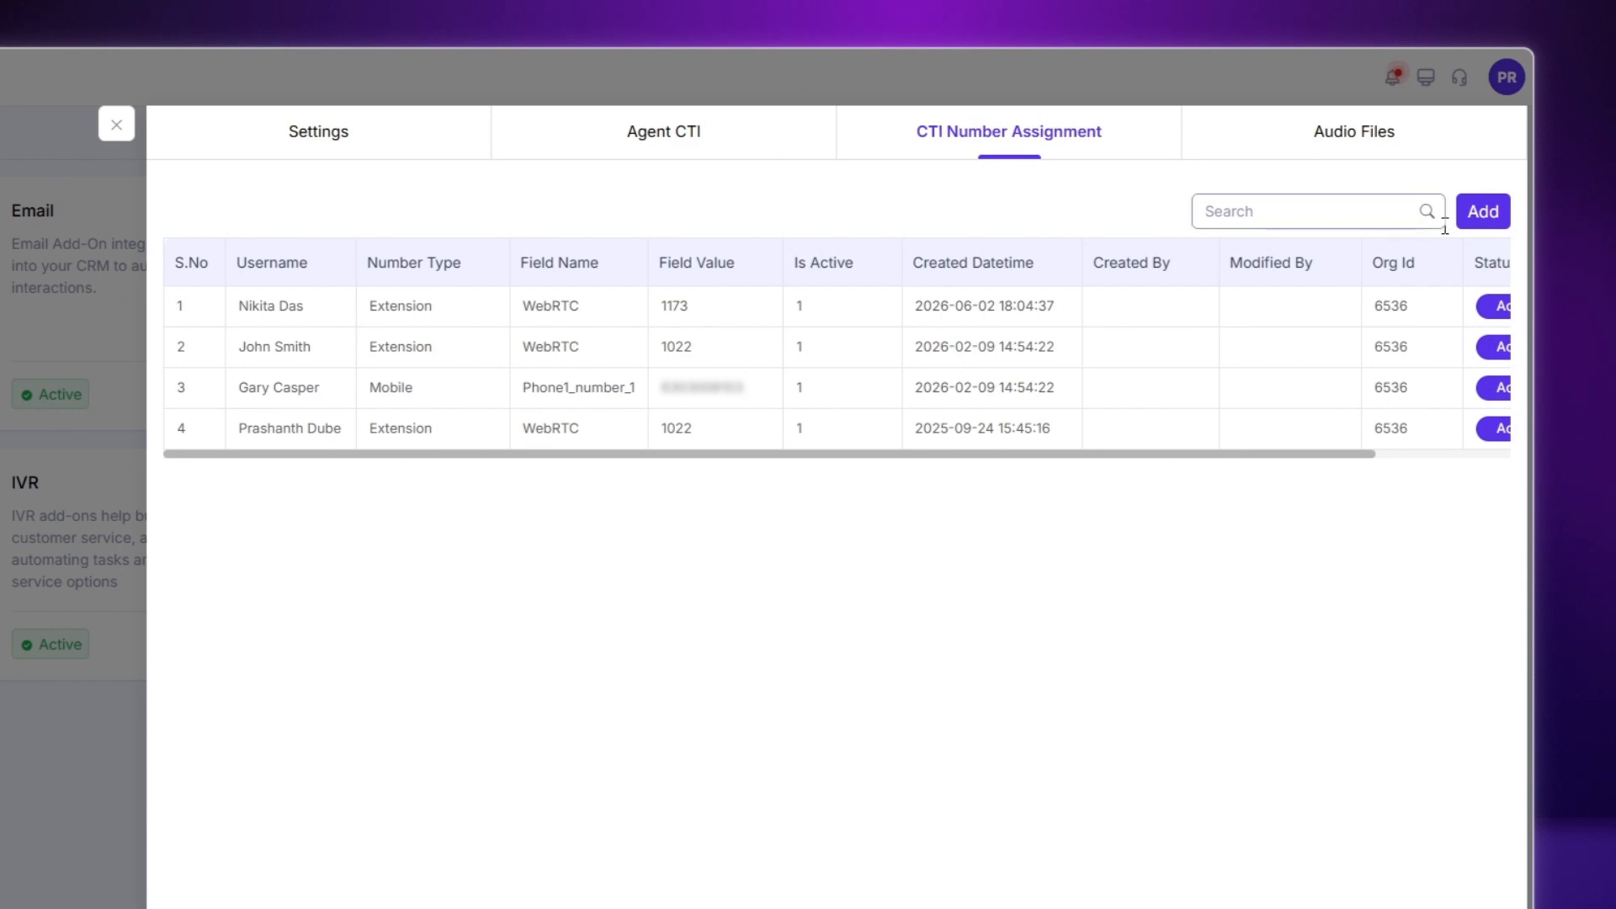
pyautogui.click(1484, 215)
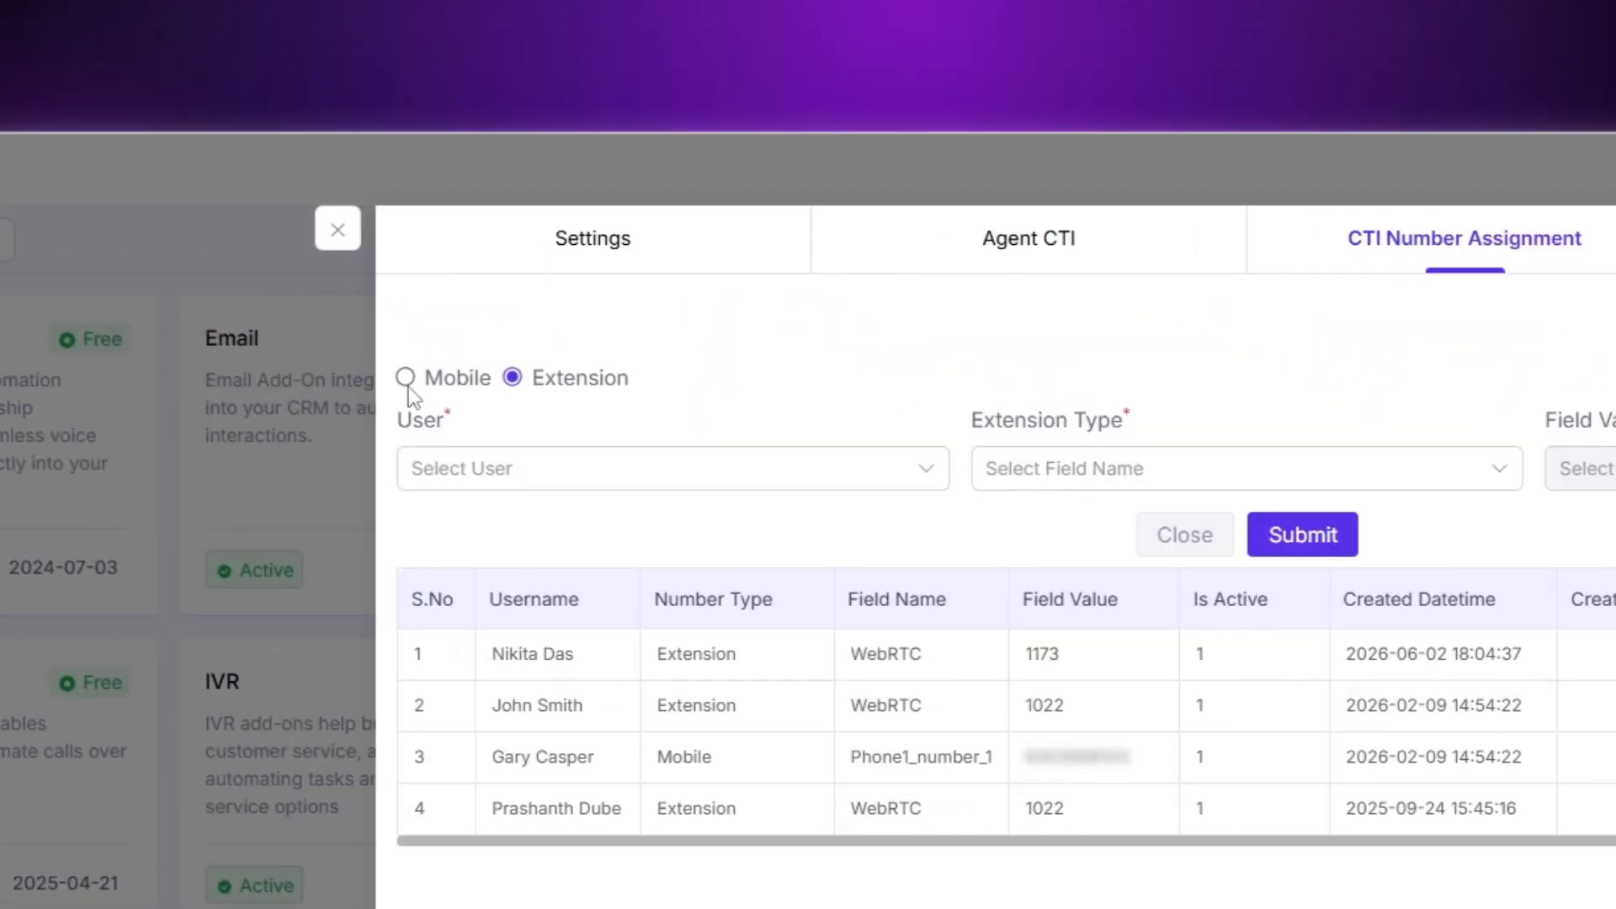
# Try a Mobile assignment for the first listed user, with Mobile Number as the field name and the user's phone number as the value
pyautogui.click(405, 378)
pyautogui.click(515, 378)
pyautogui.click(406, 379)
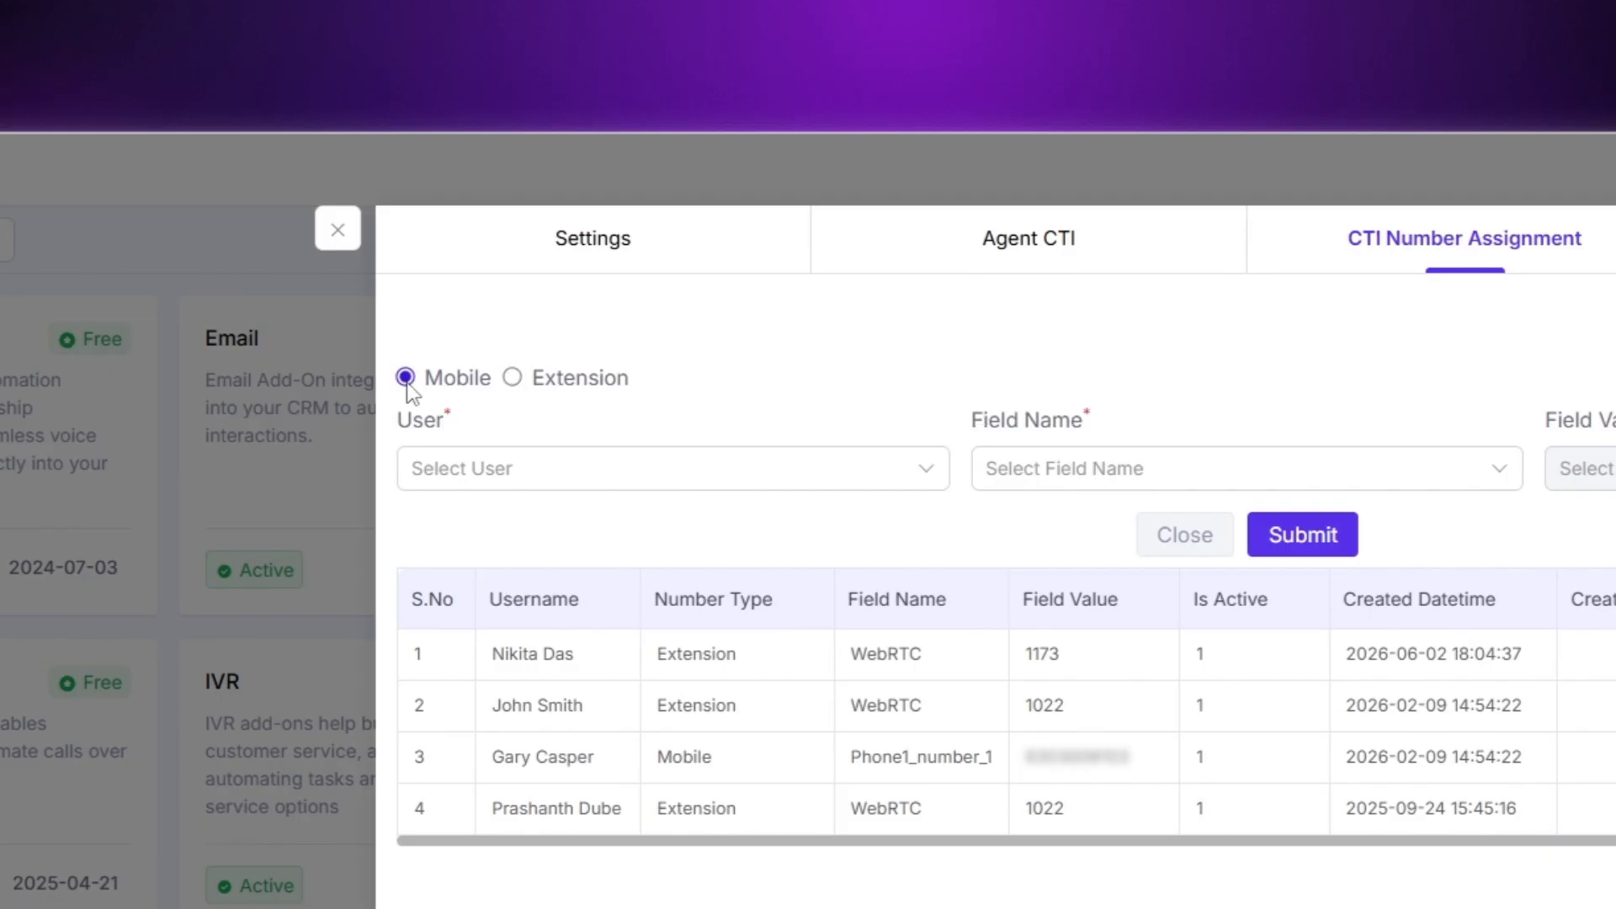
pyautogui.click(559, 476)
pyautogui.click(467, 613)
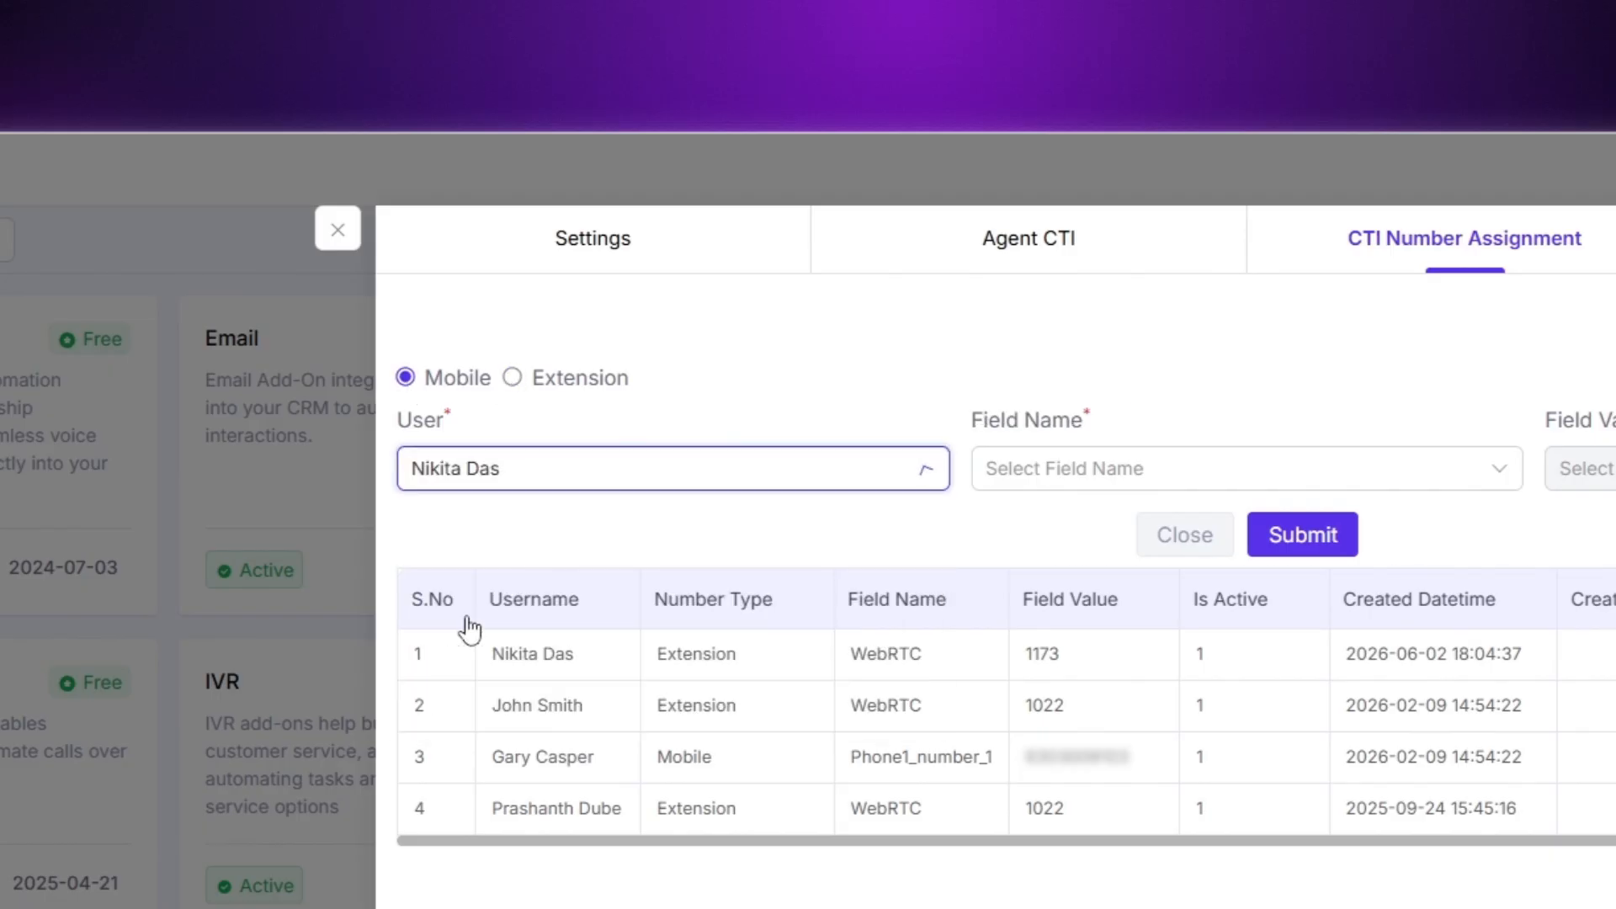
pyautogui.click(1022, 469)
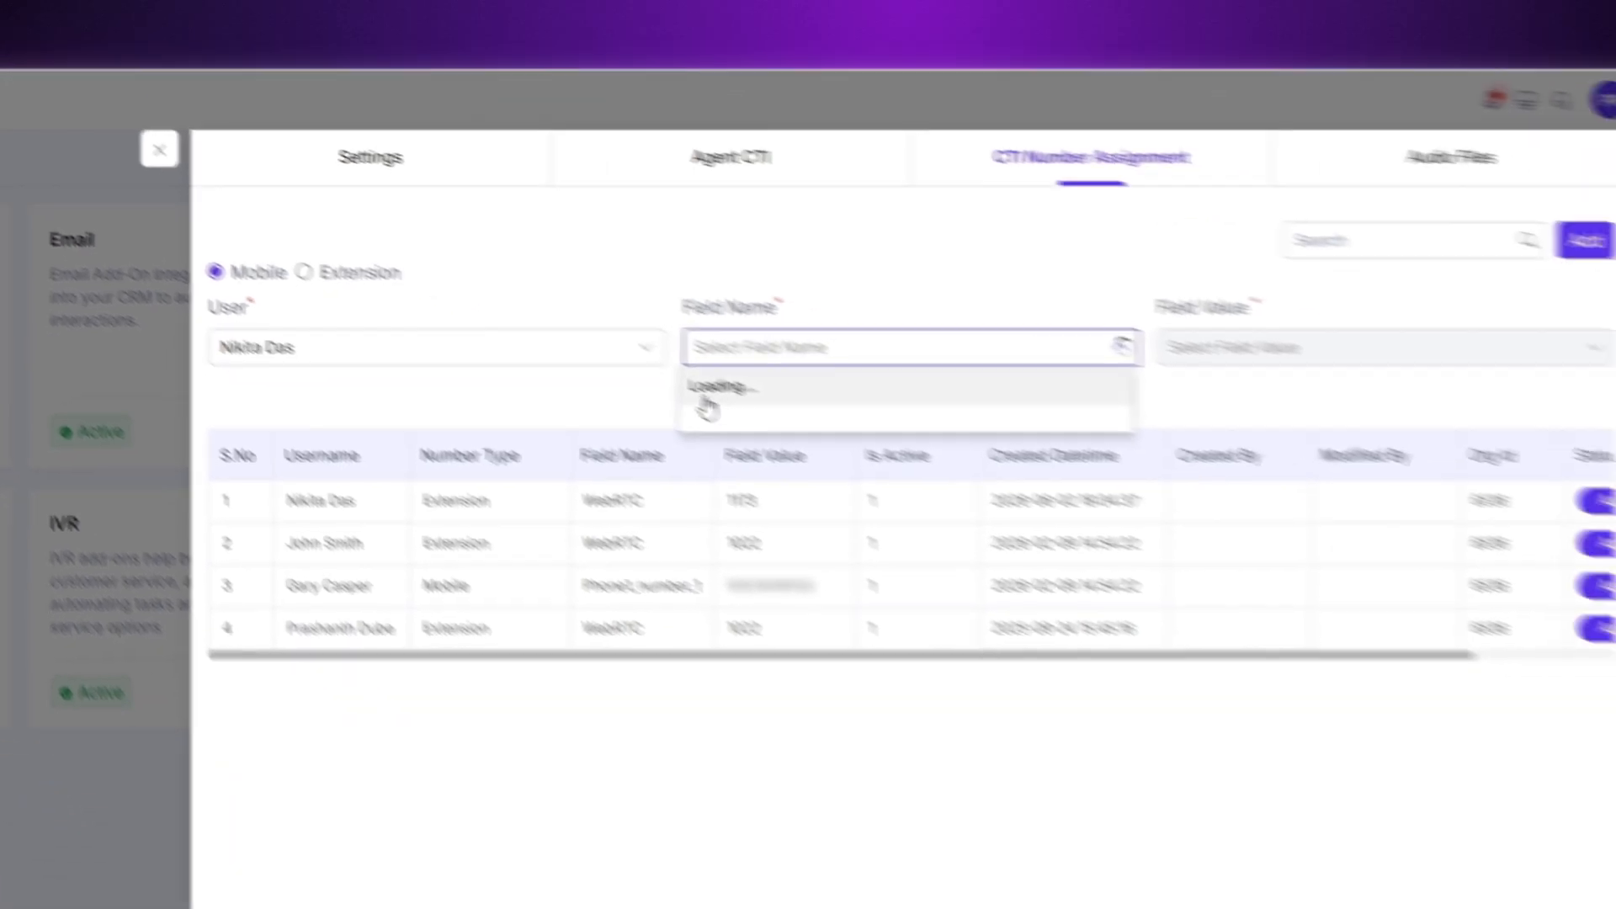
pyautogui.click(662, 369)
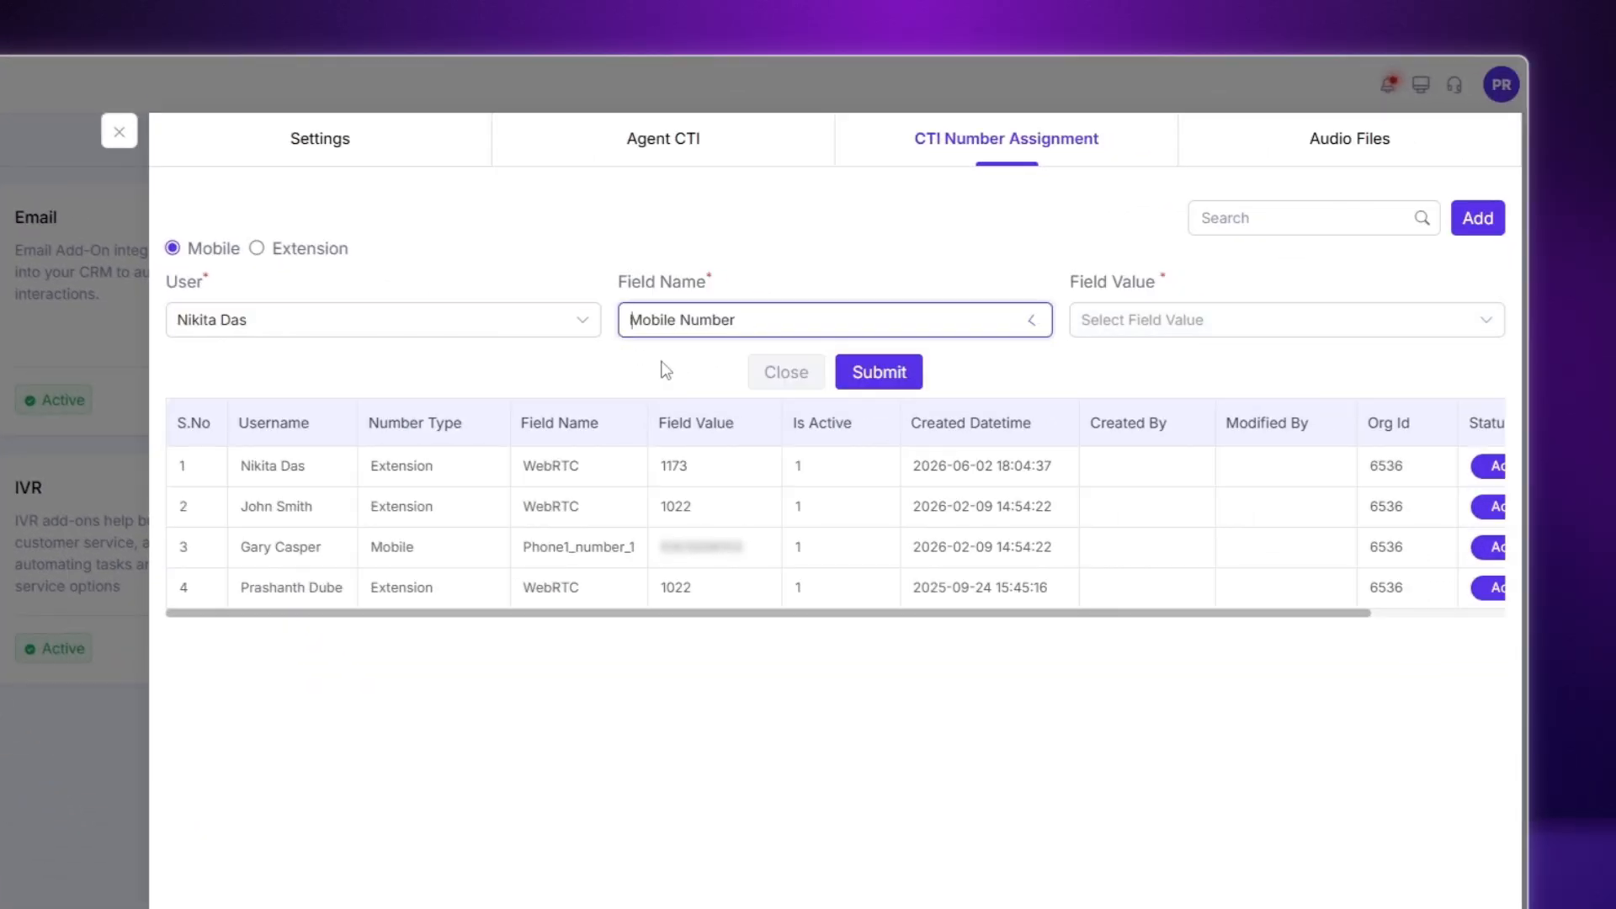
pyautogui.click(1187, 332)
pyautogui.click(1147, 362)
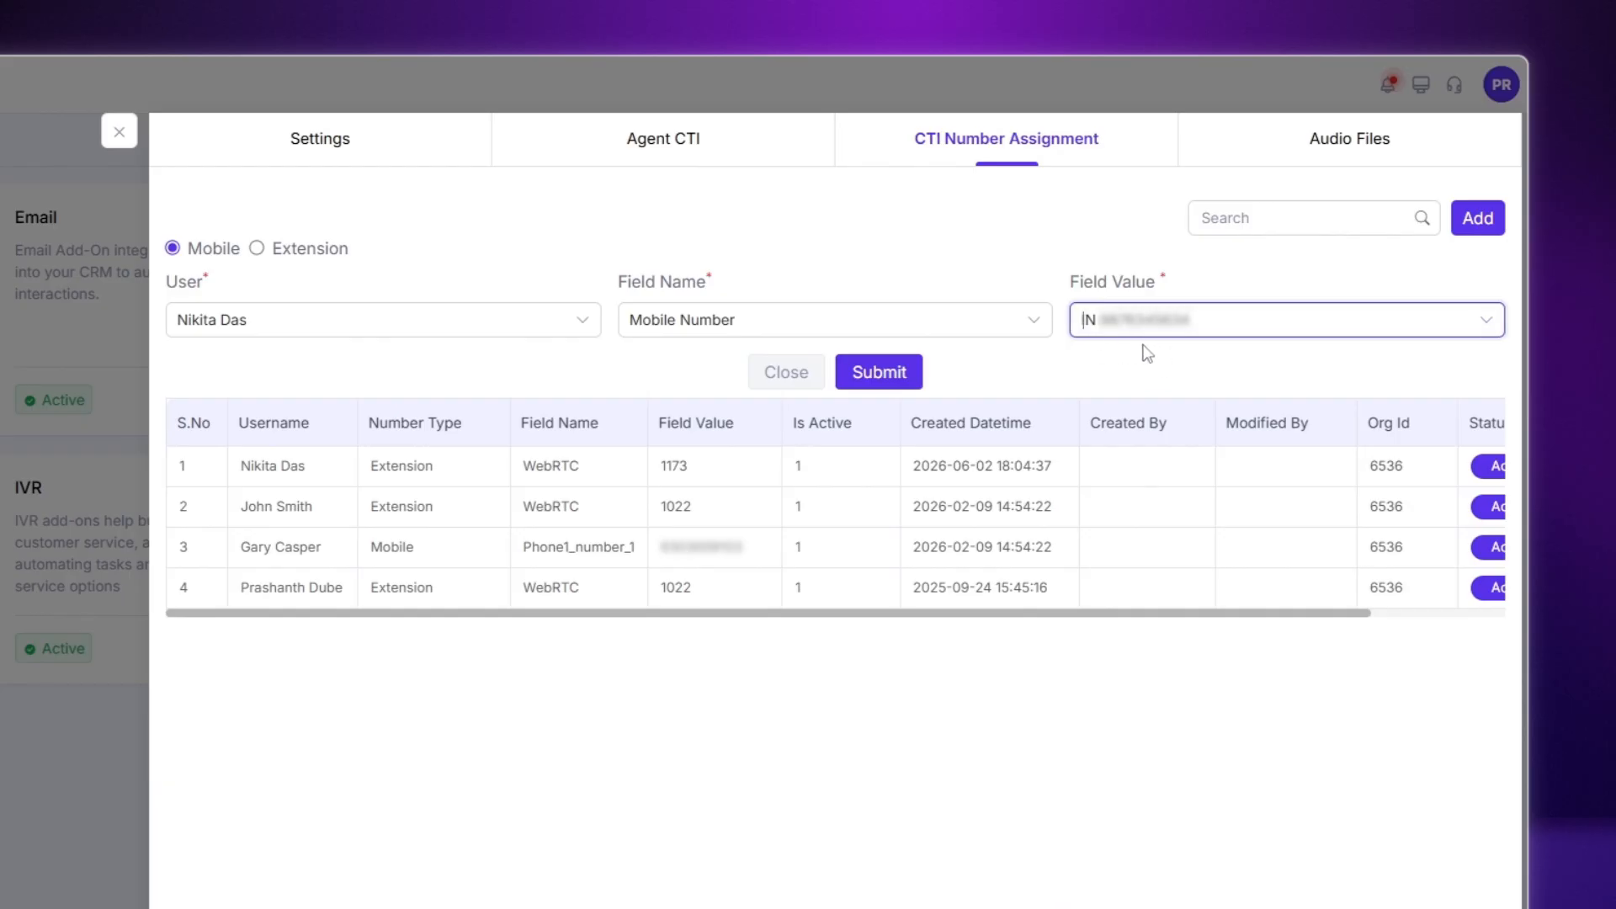
# Assign WebRTC extension 1174 to the first listed user as an Extension number type and submit the assignment
pyautogui.click(257, 250)
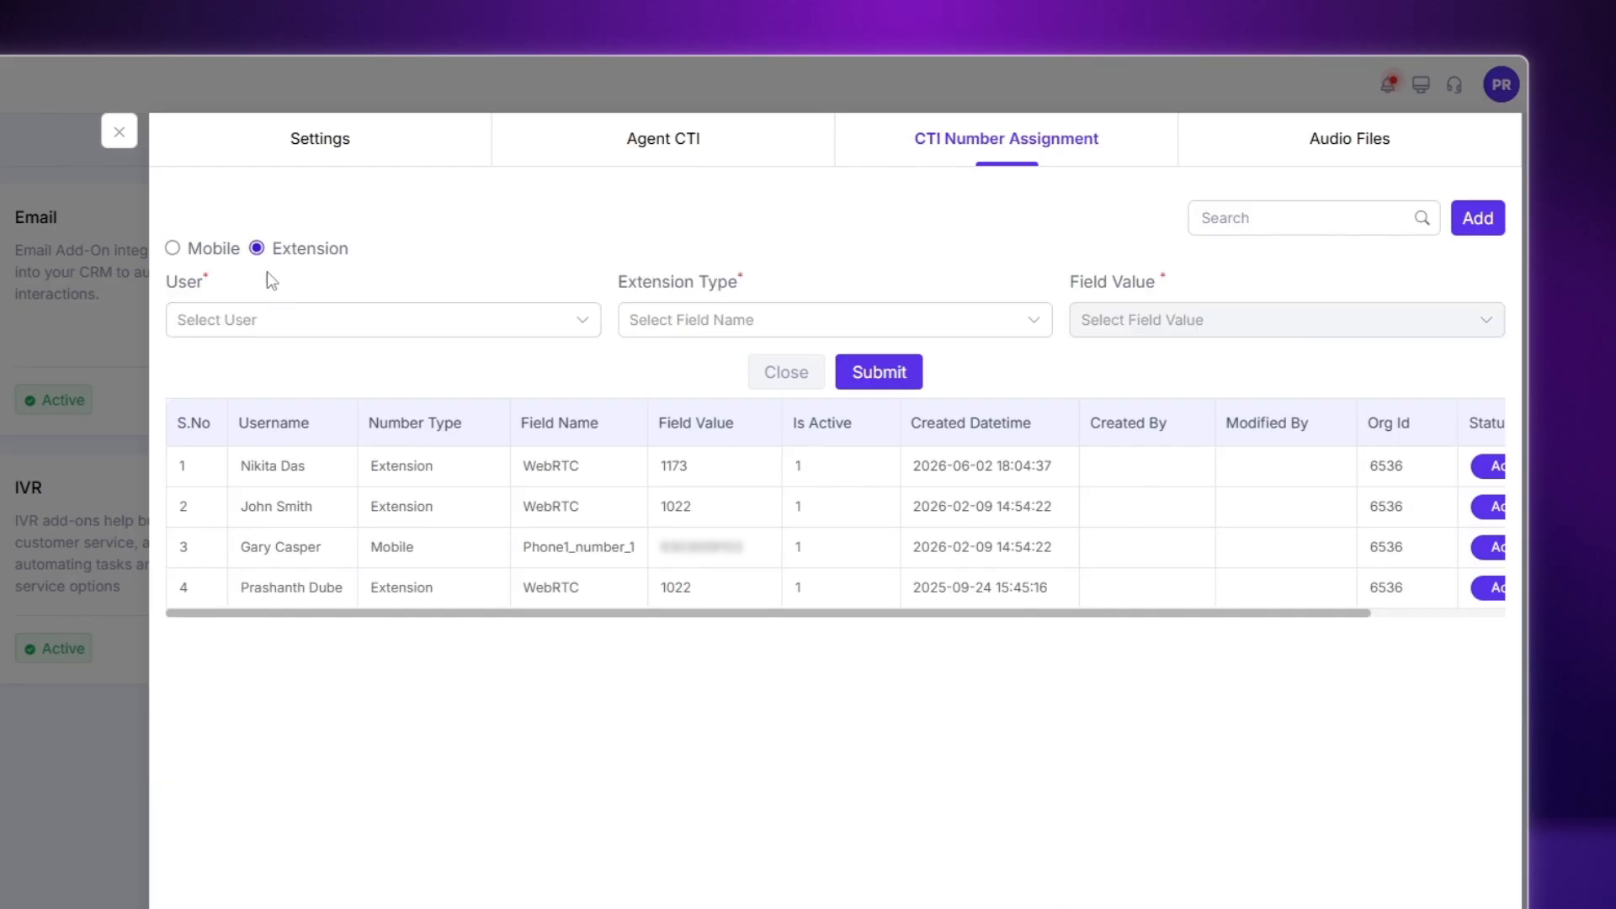
pyautogui.click(286, 323)
pyautogui.click(229, 433)
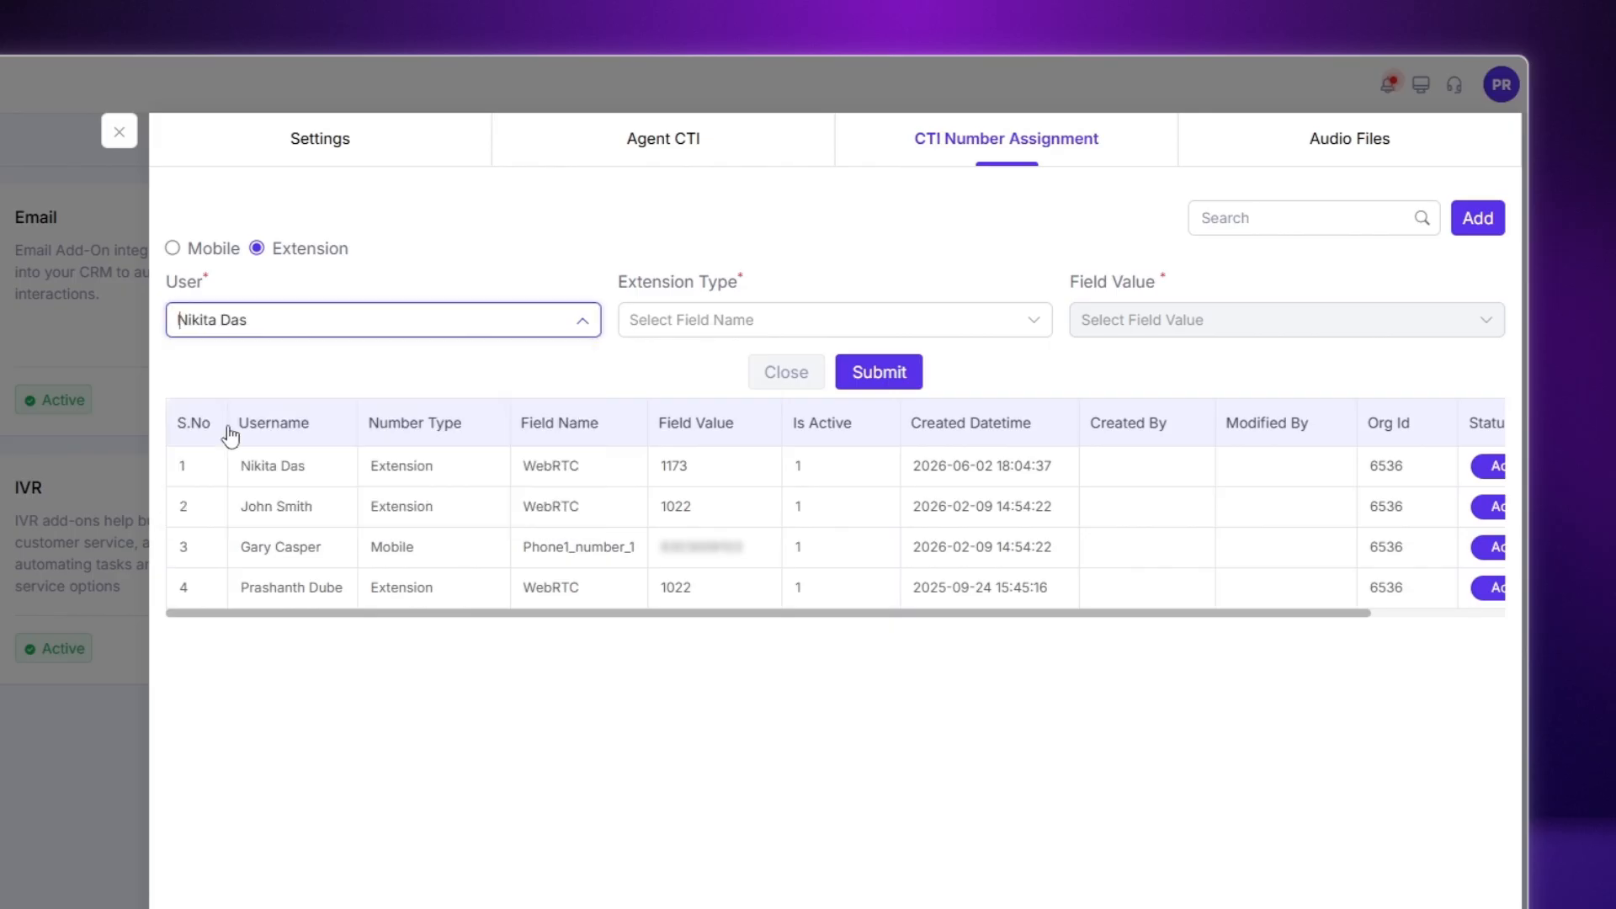
pyautogui.click(715, 318)
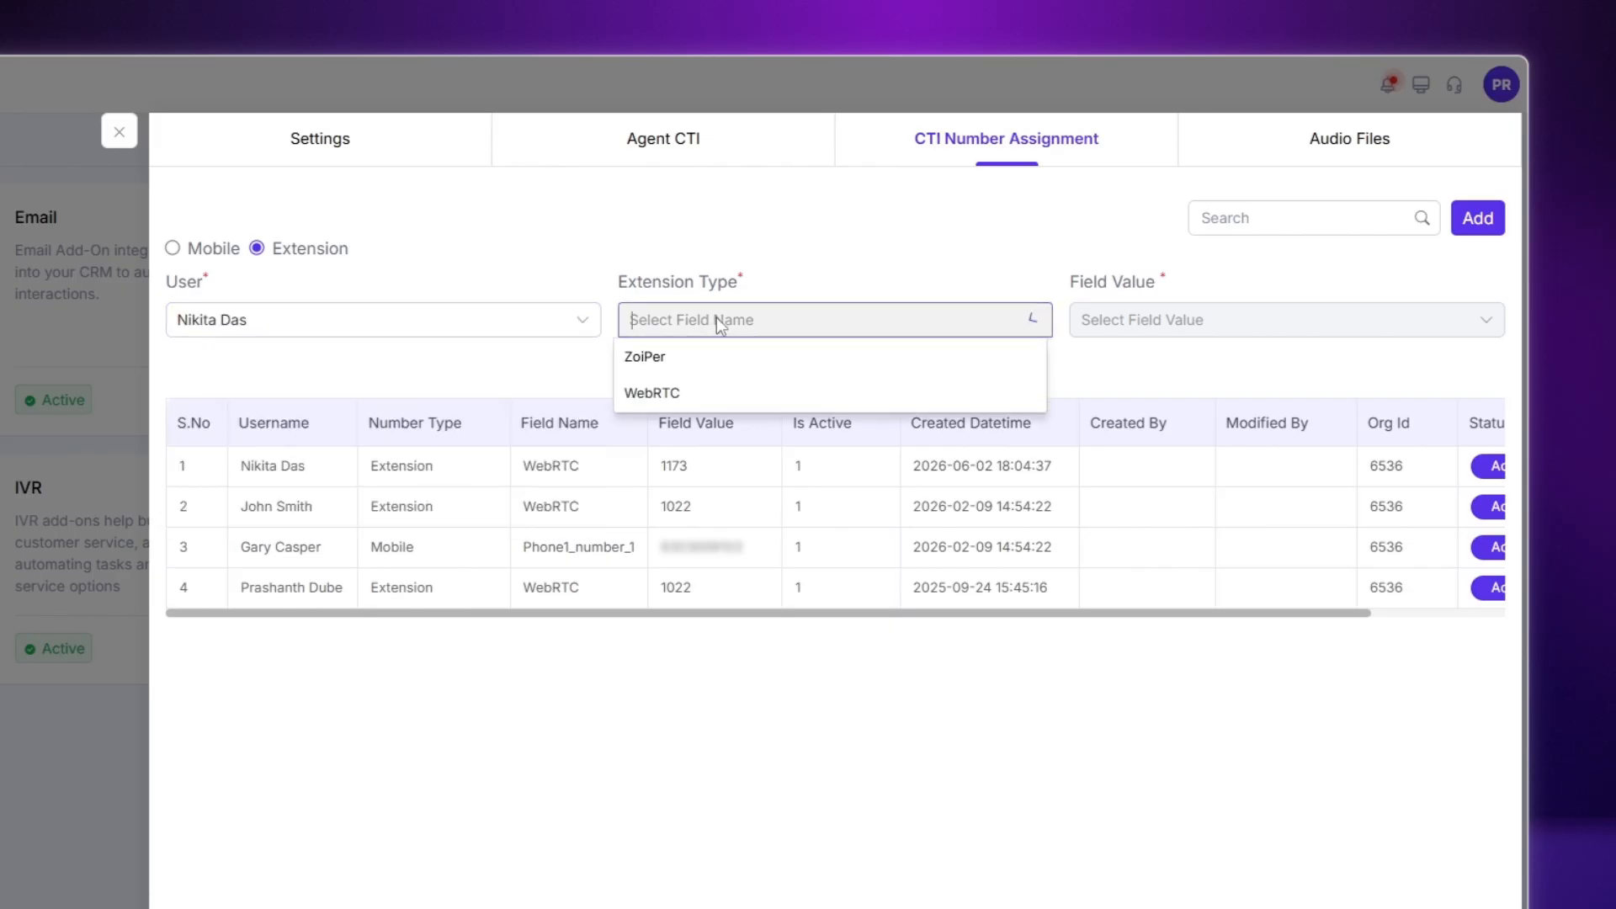
pyautogui.click(674, 396)
pyautogui.click(1198, 323)
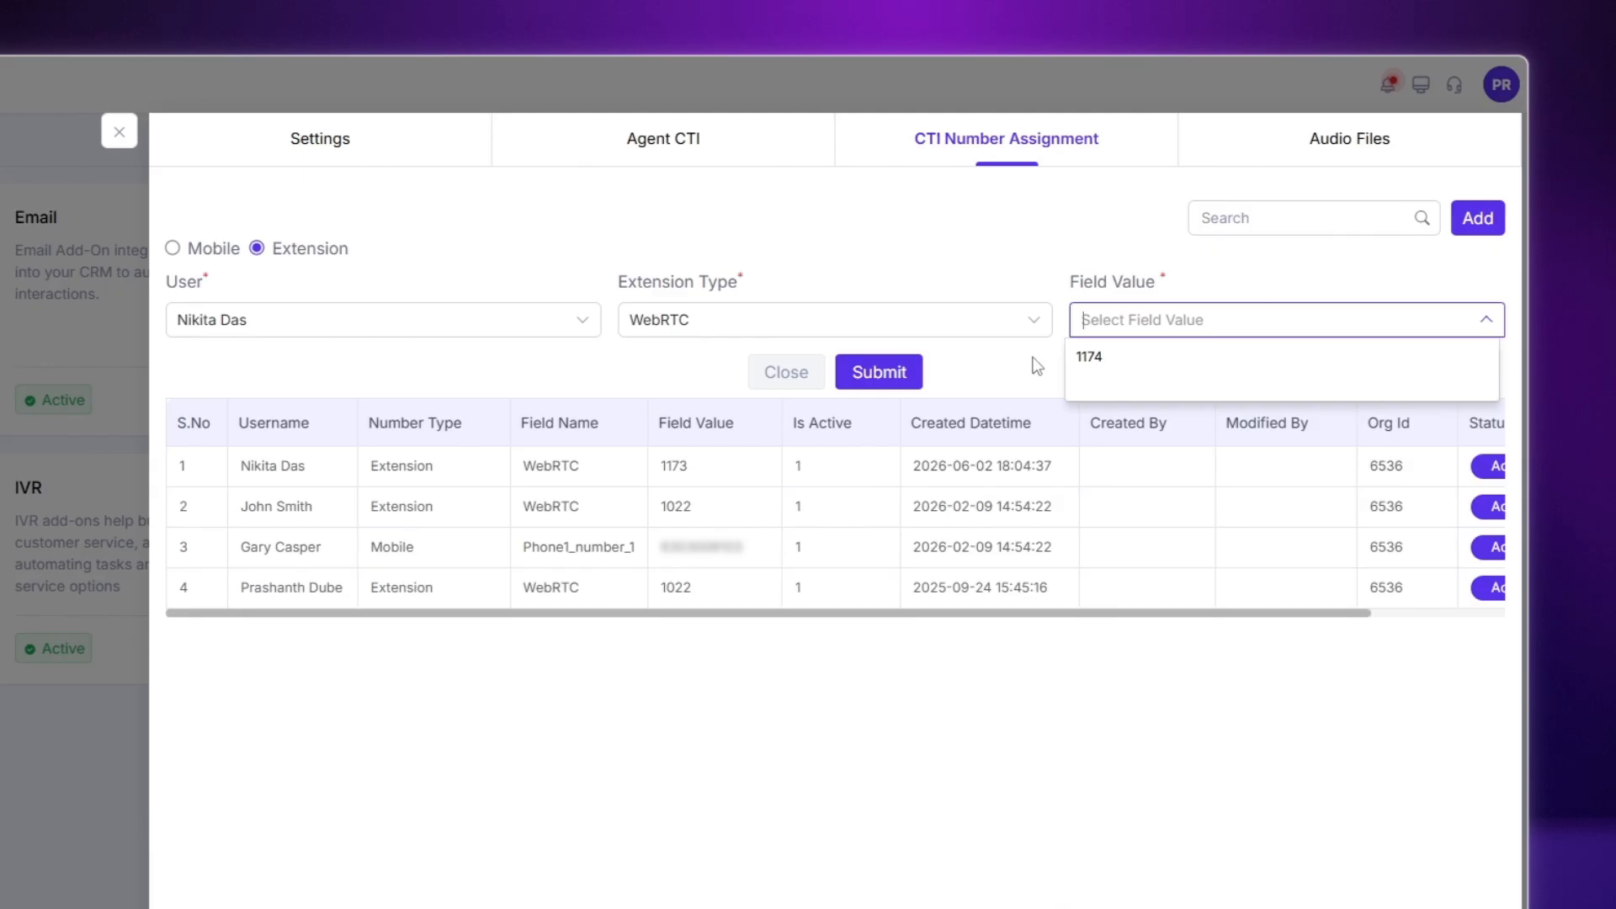
pyautogui.click(1088, 360)
pyautogui.click(899, 371)
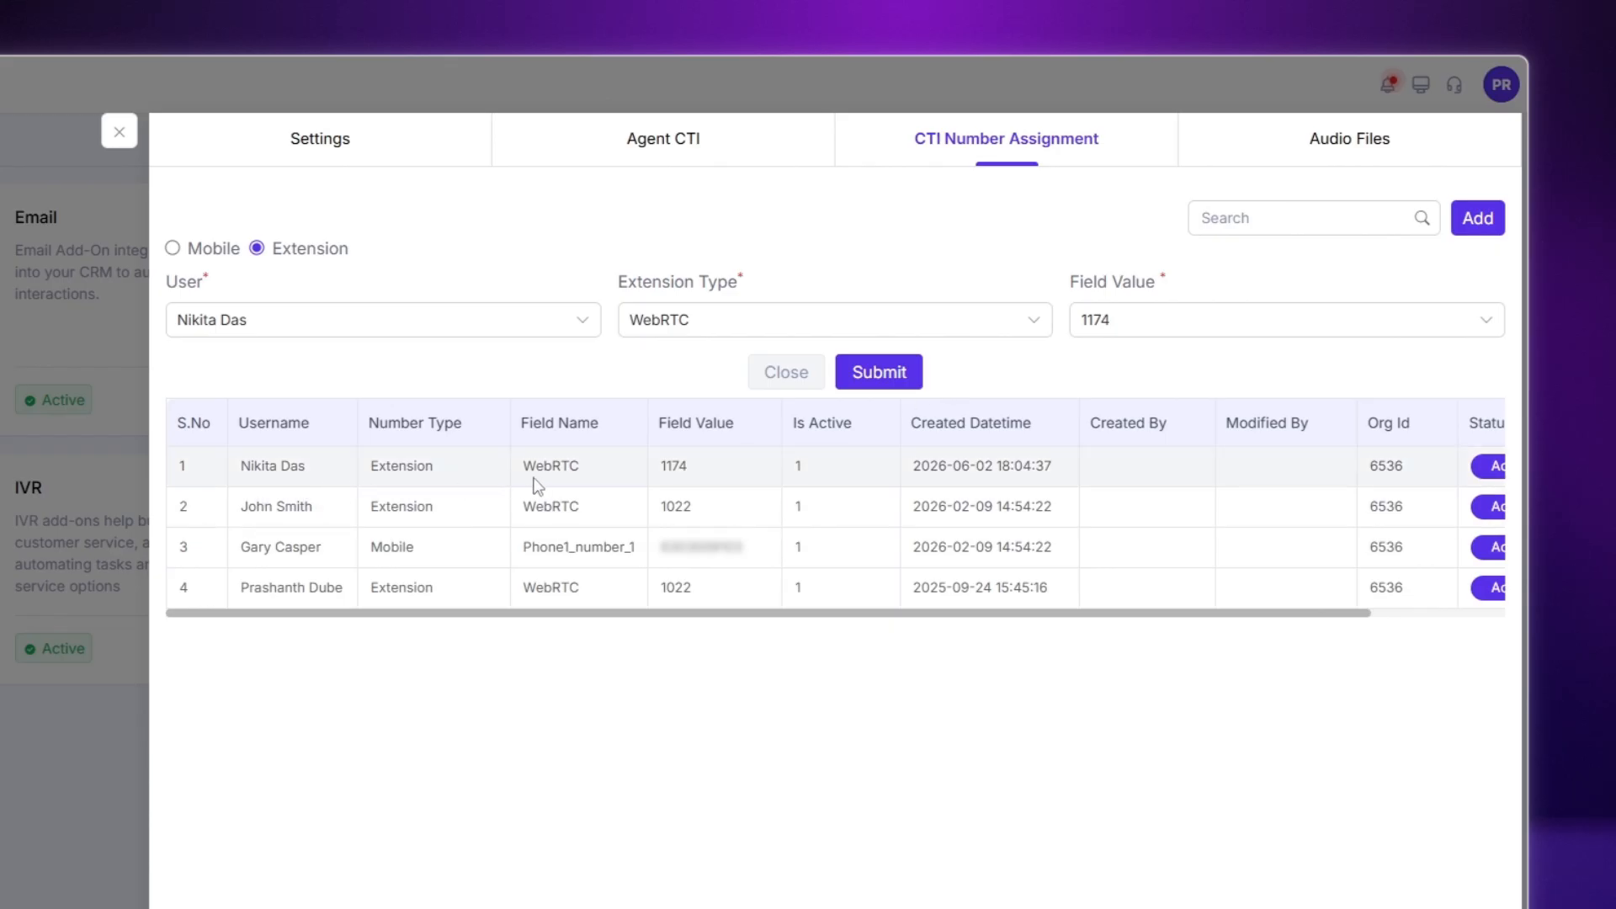
# View the Audio Files list and the form for adding an audio file, then close the form
pyautogui.click(1347, 140)
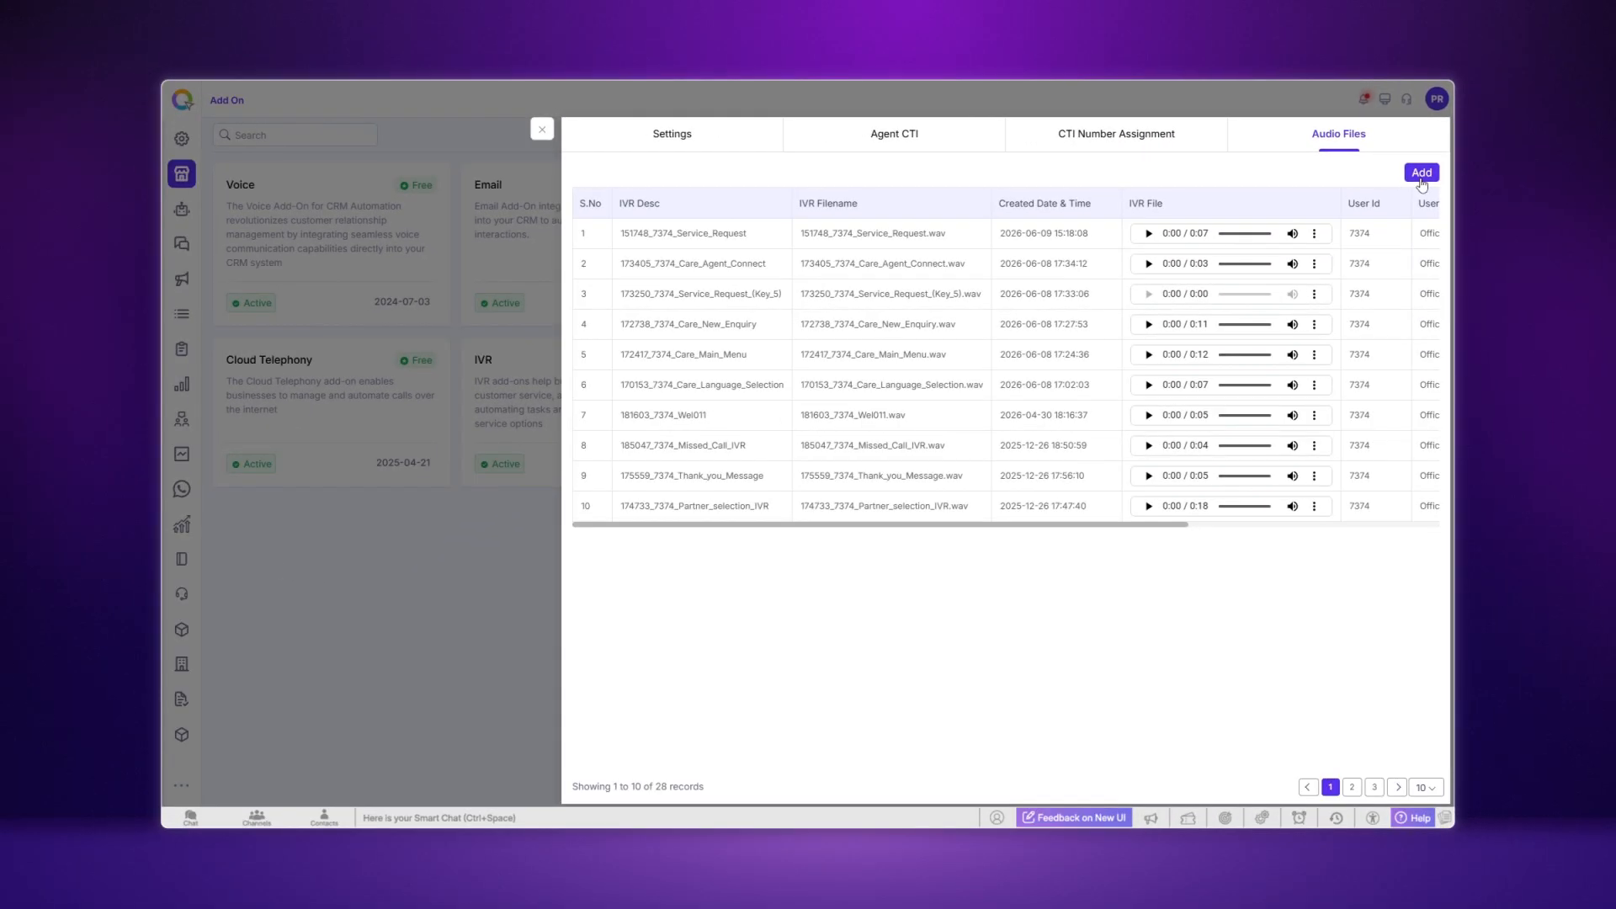
pyautogui.click(1421, 175)
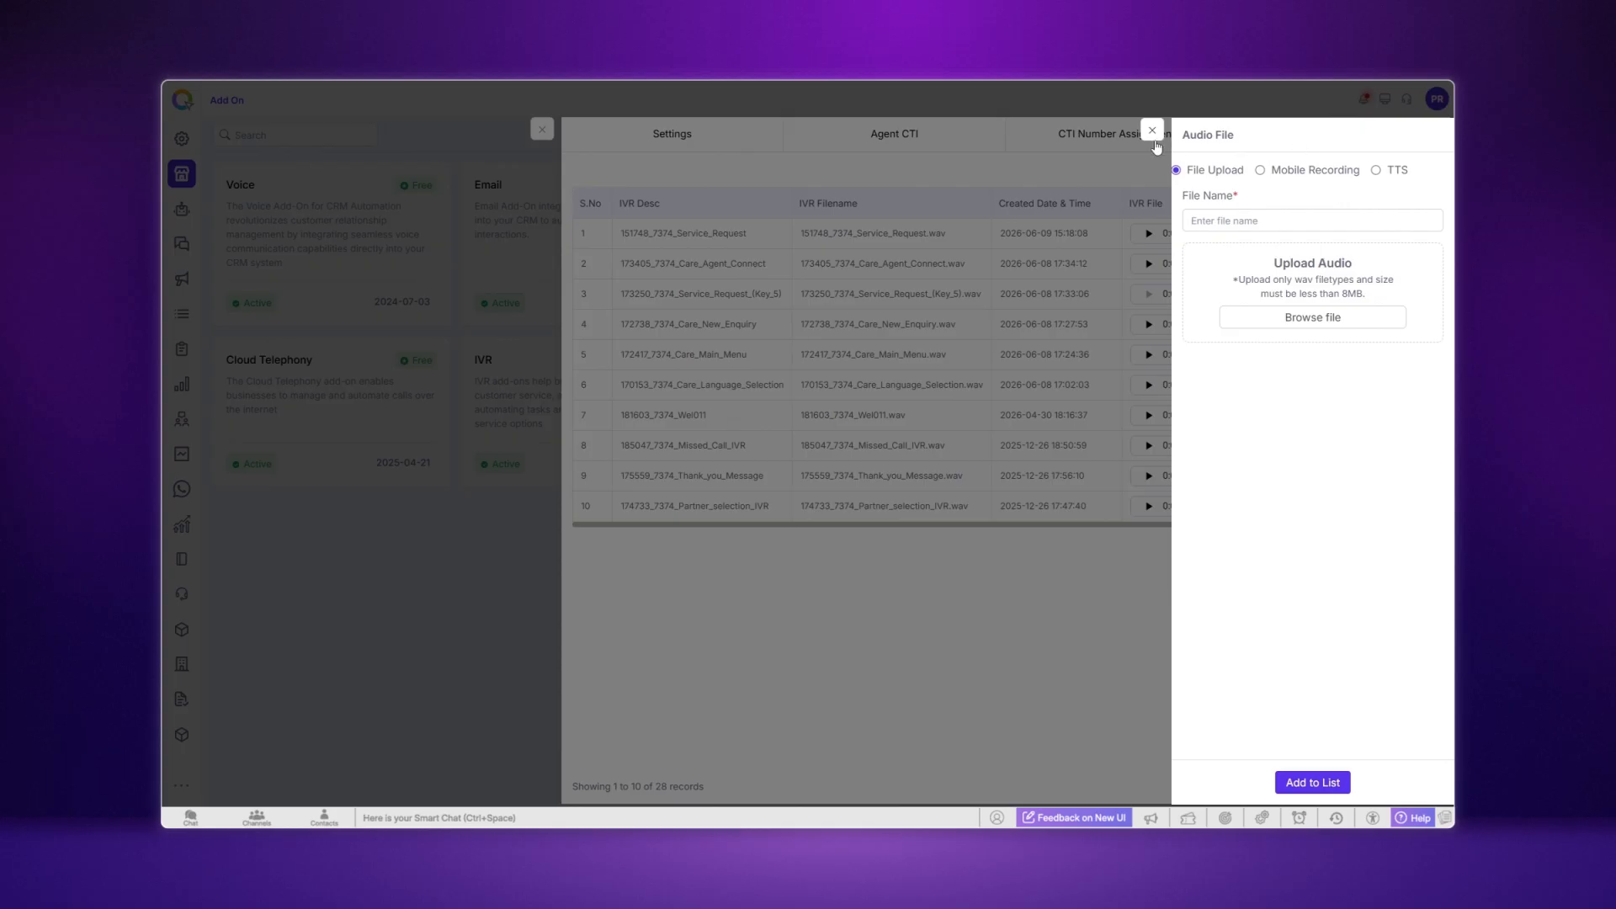
pyautogui.click(1152, 130)
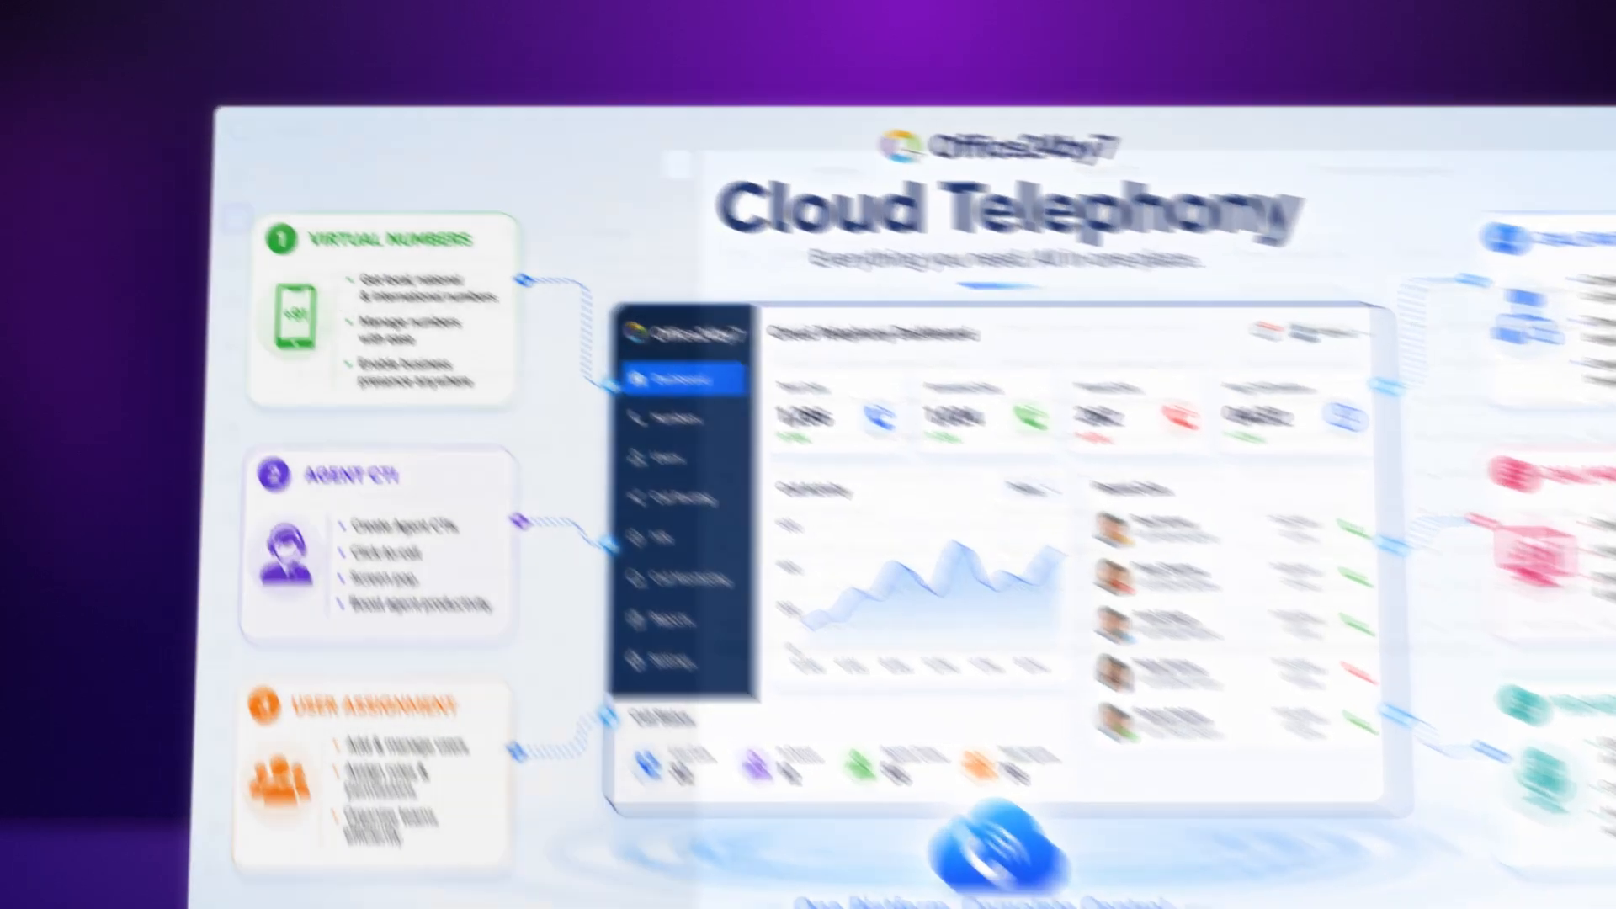